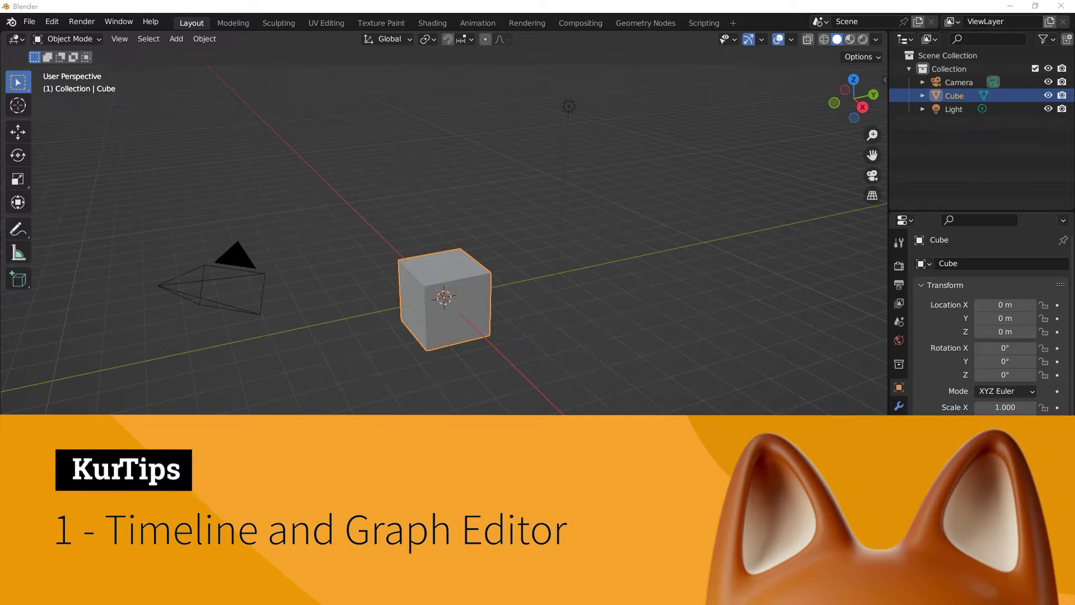
Delete the default cube and add a UV sphere in its place.
key("x")
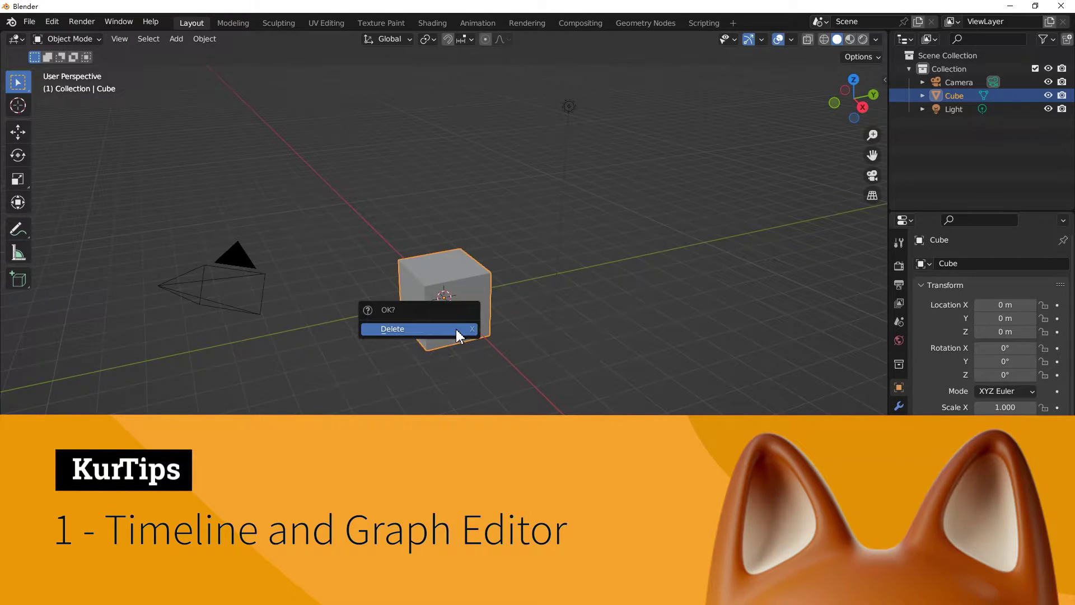
left_click(456, 334)
key("shift+a")
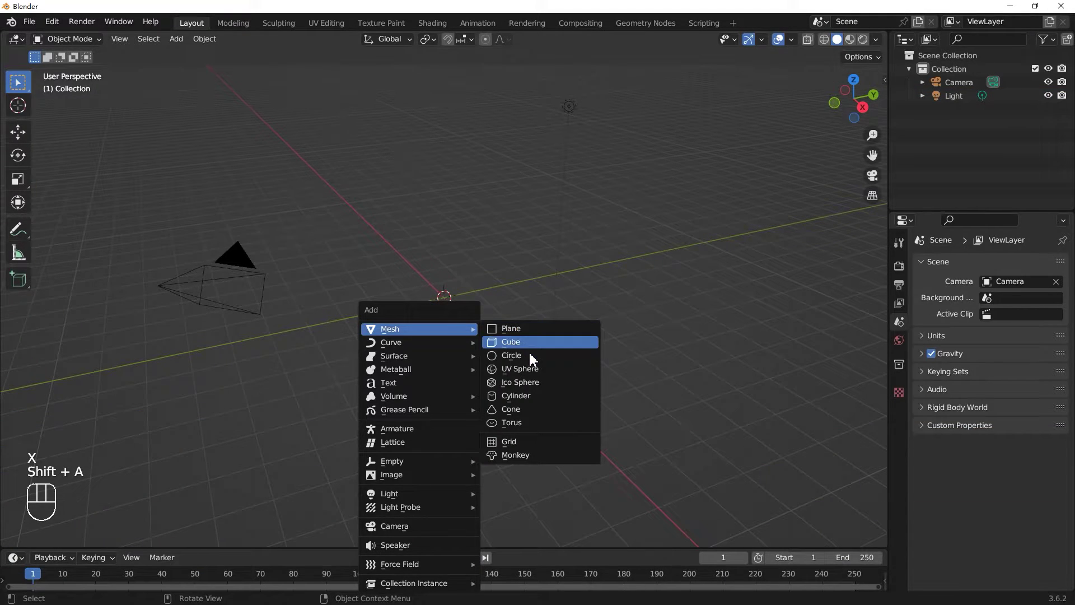
left_click(533, 372)
In front view, move the sphere left along X to -7.8388 m and key its location at frame 1.
key("KP_1")
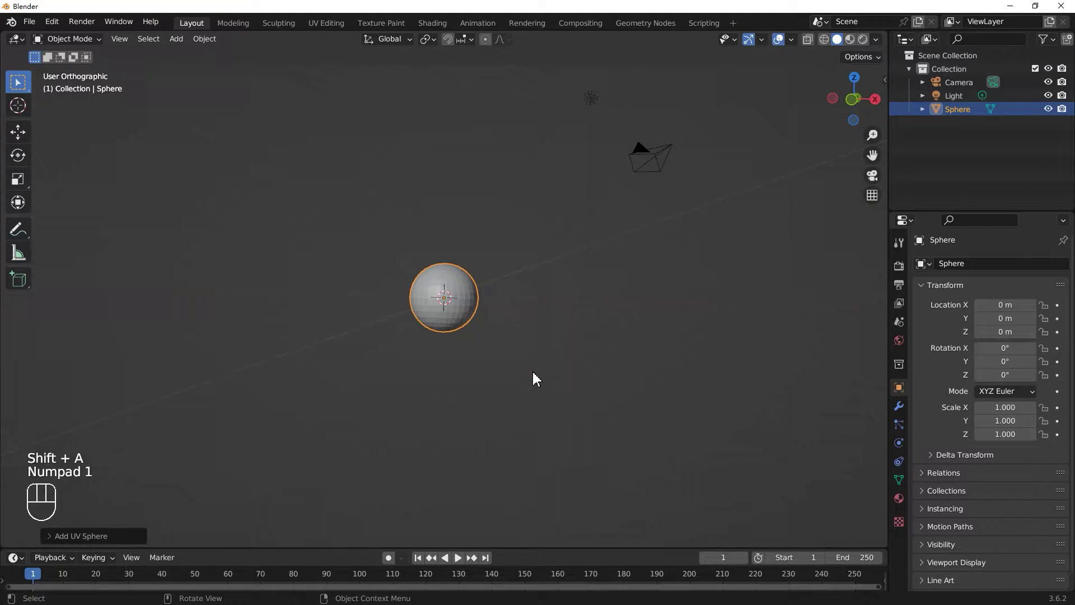
left_click_drag(576, 550, 596, 394)
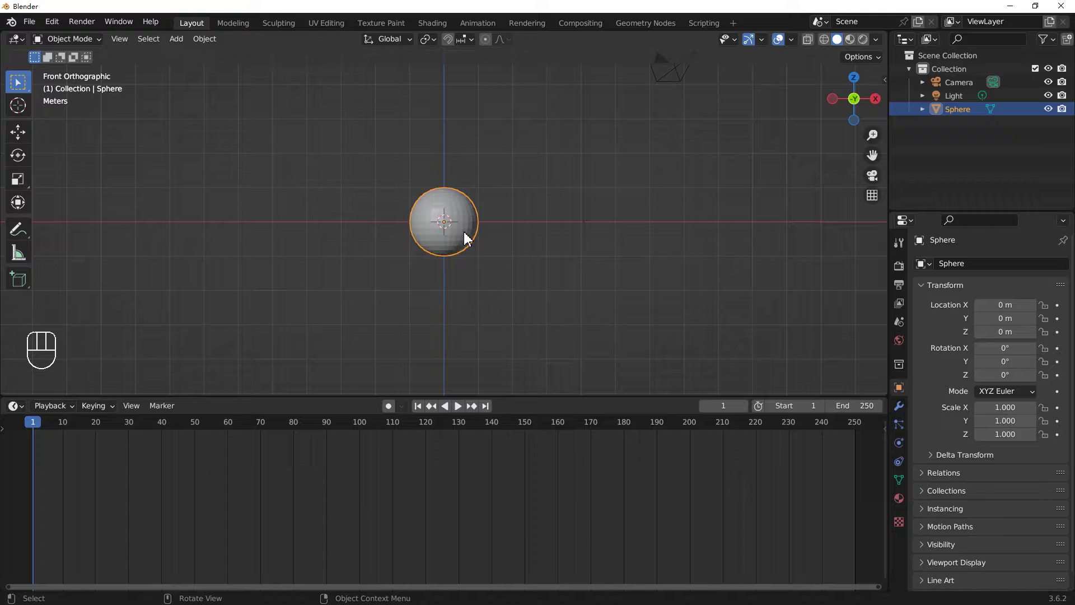
key("g")
key("x")
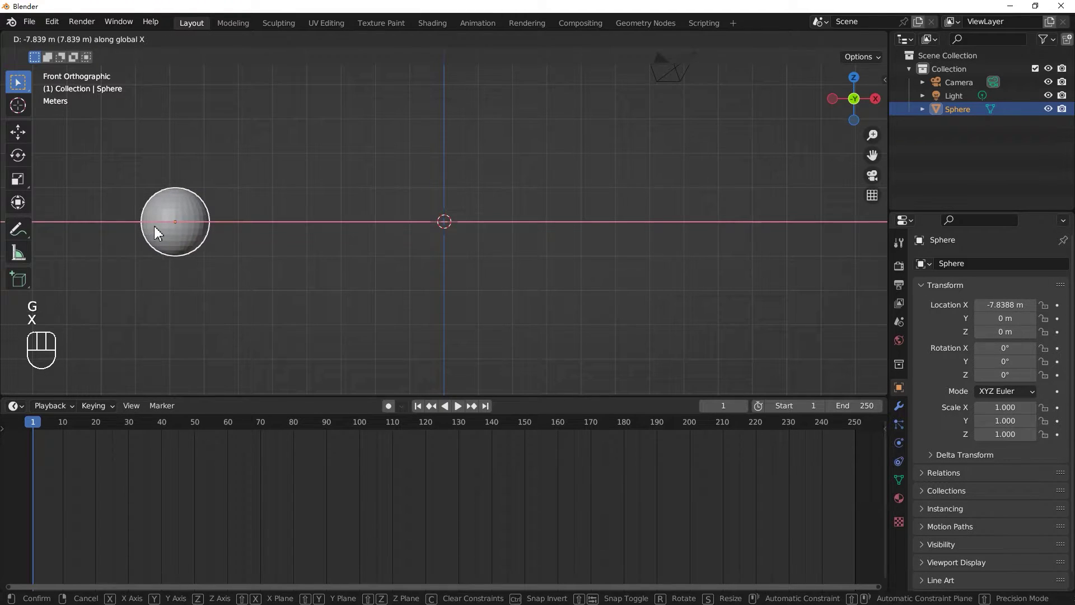
left_click(159, 235)
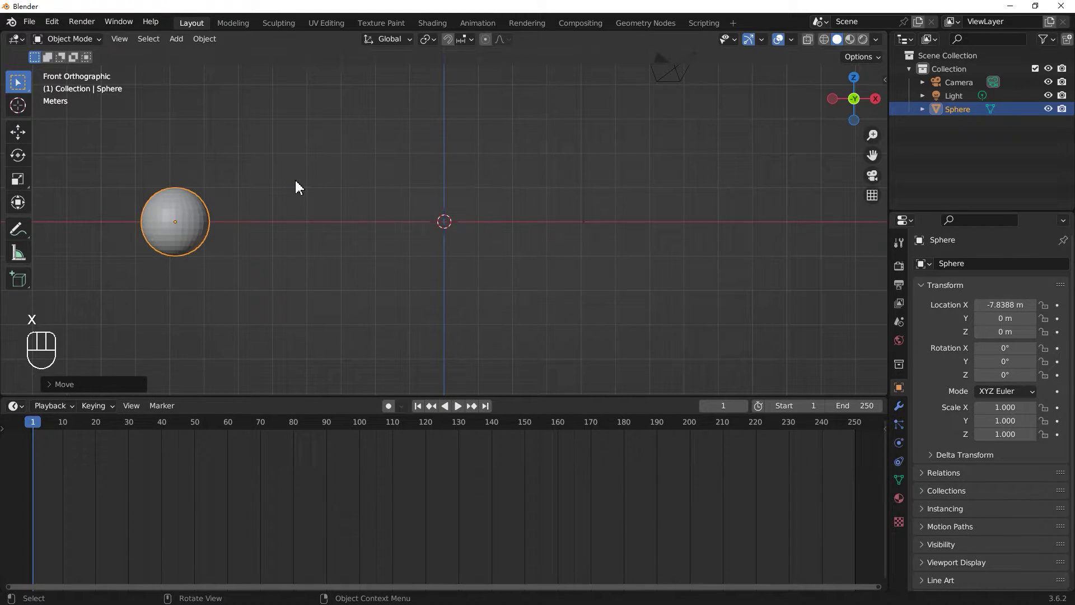
key("i")
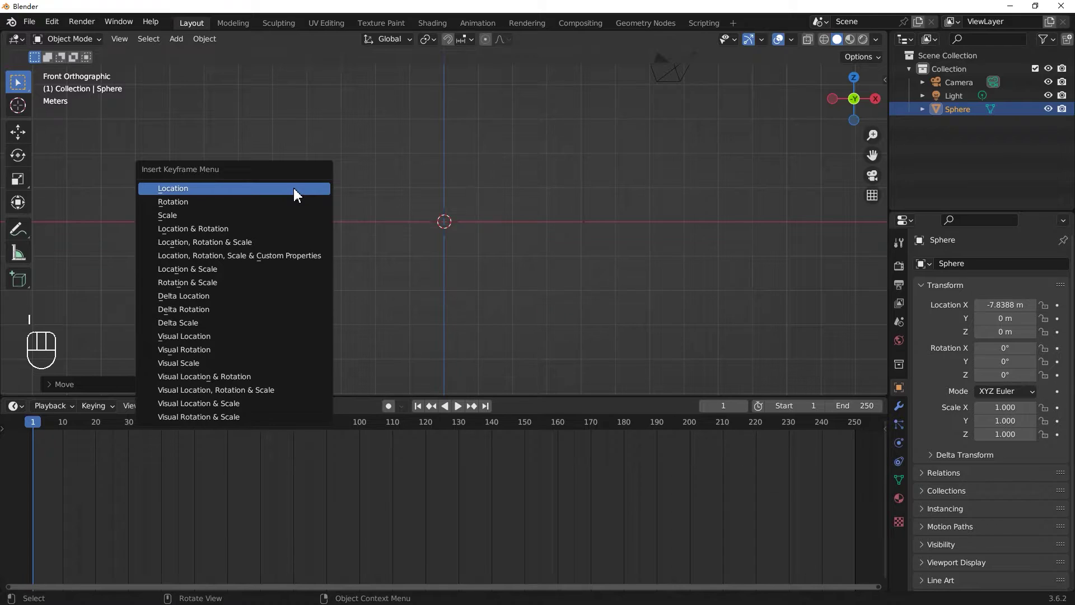
left_click(295, 189)
Pan and zoom the timeline so negative frames show and frames are easier to read.
scroll(54, 440, "up", 3)
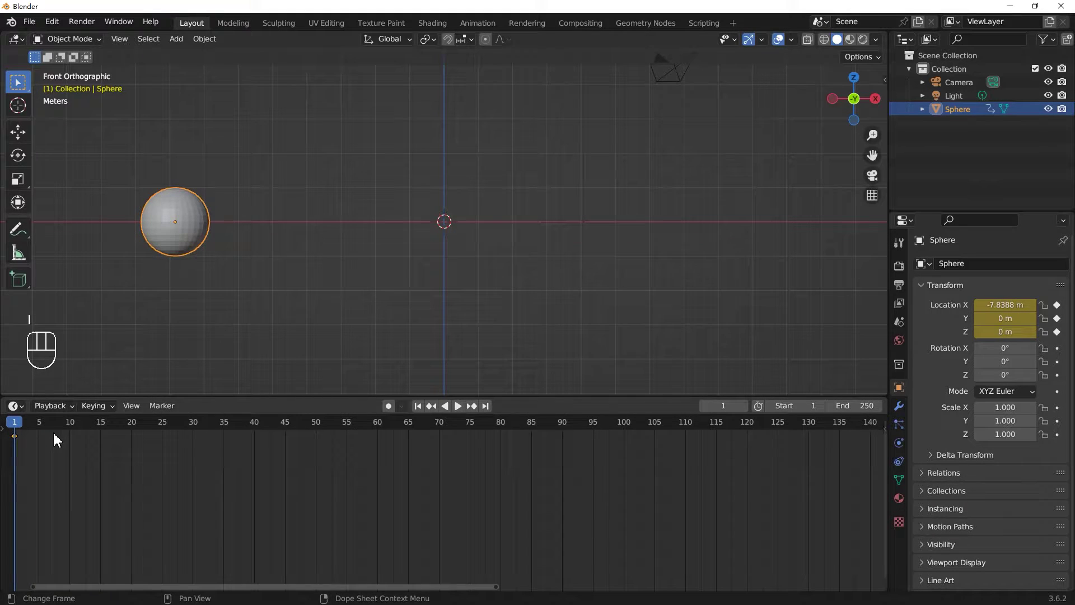
middle_click_drag(77, 437, 381, 457, "shift")
scroll(378, 451, "up", 1)
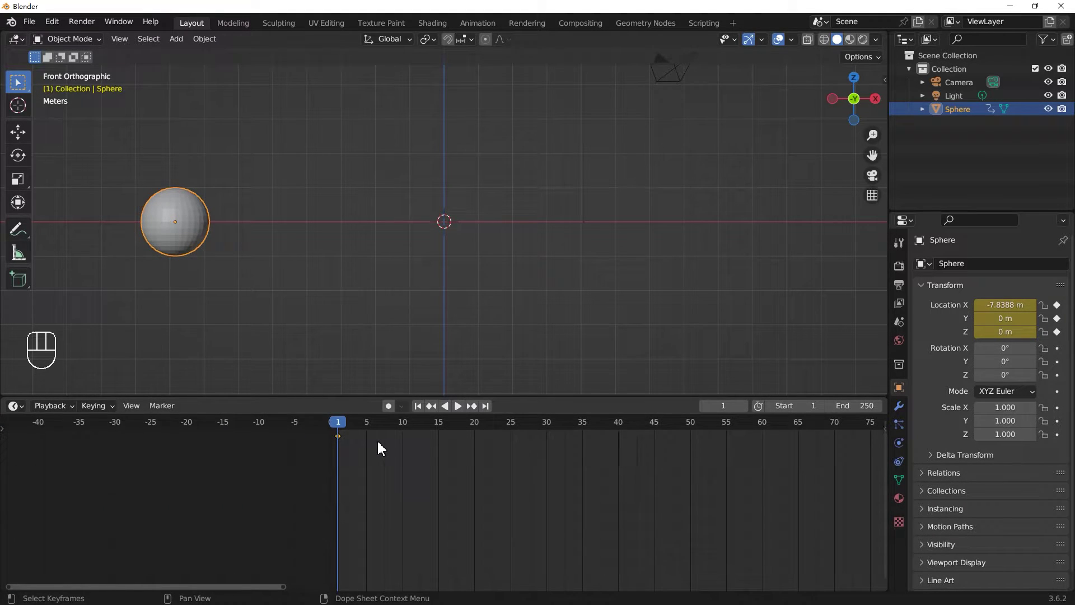
scroll(377, 448, "up", 1)
key("shift")
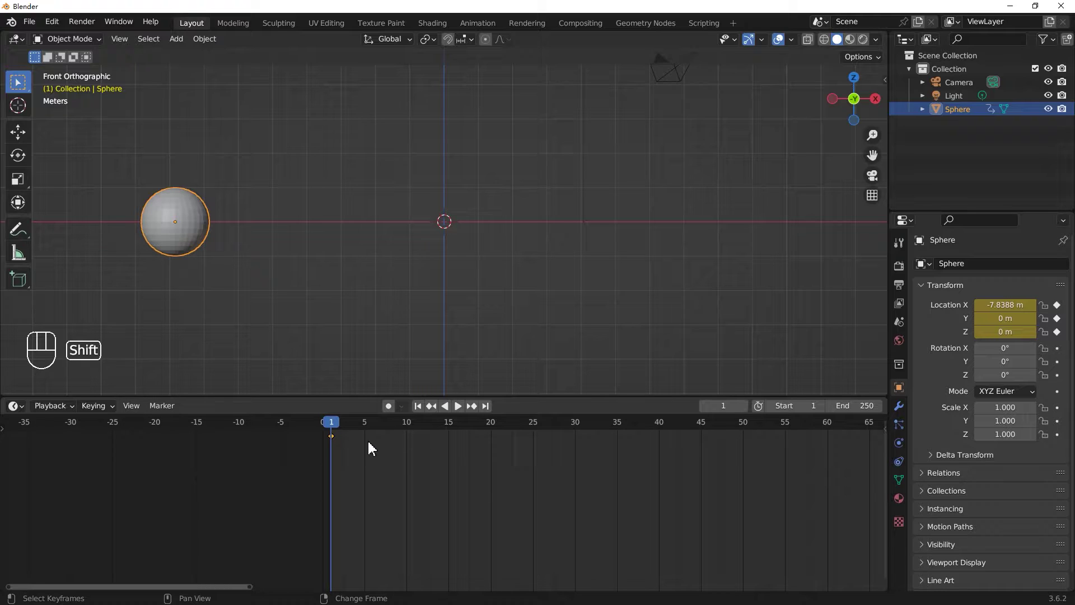
scroll(369, 446, "up", 1)
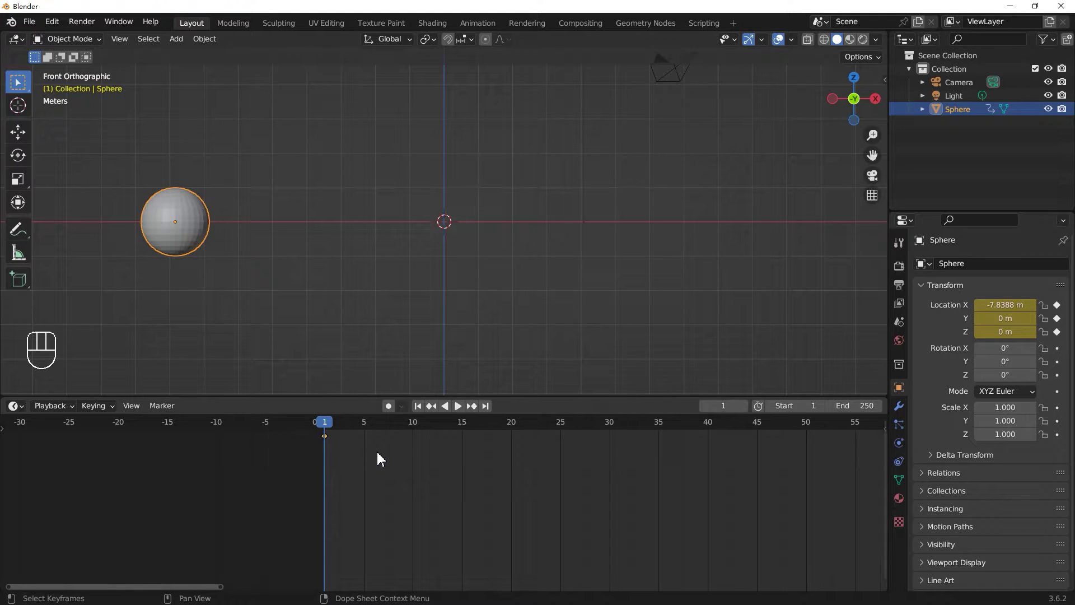
mouse_move(403, 462)
middle_mouse_down("ctrl")
mouse_move(377, 468)
mouse_move(401, 468)
mouse_move(398, 444)
mouse_move(405, 463)
middle_mouse_up("ctrl")
scroll(396, 470, "down", 3, "shift")
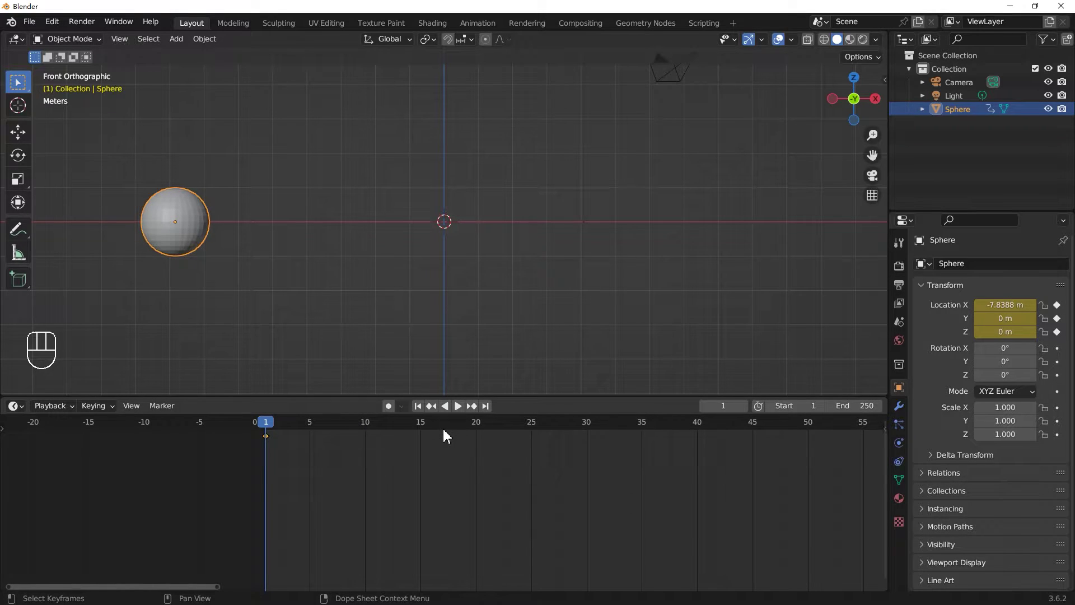
scroll(261, 331, "up", 1)
scroll(285, 304, "down", 1)
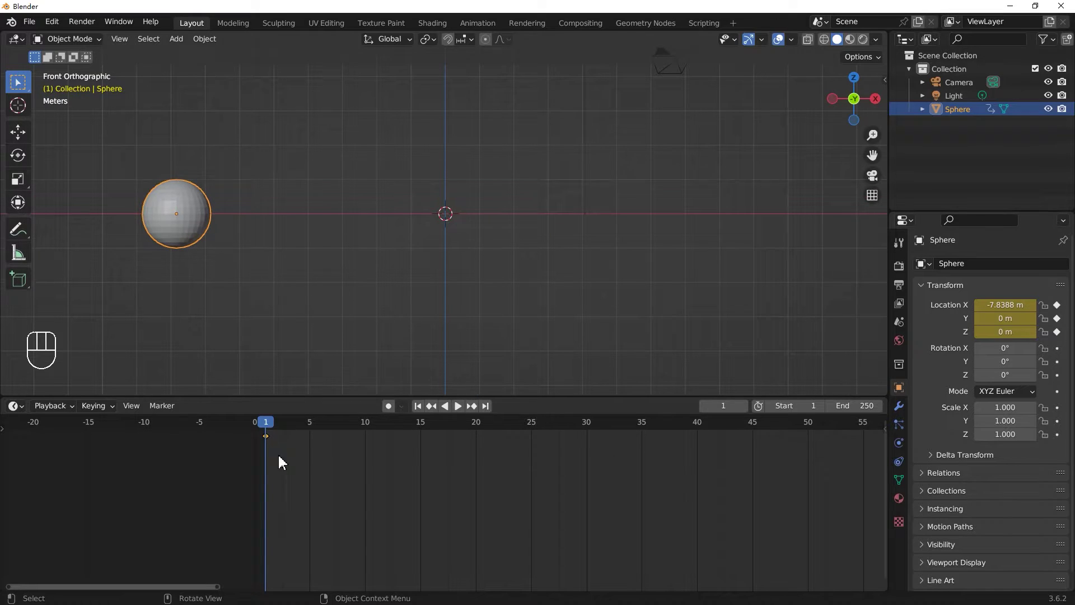
At frame 10, move the sphere right along X to 4.8176 m and key its location.
left_click_drag(269, 425, 365, 442)
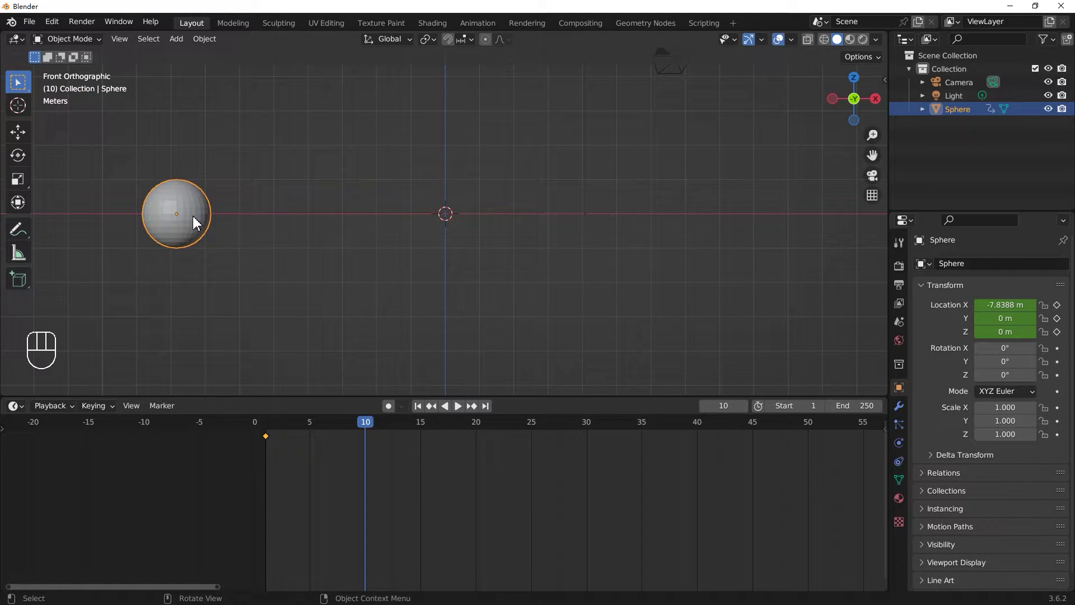
key("g")
key("x")
left_click(637, 215)
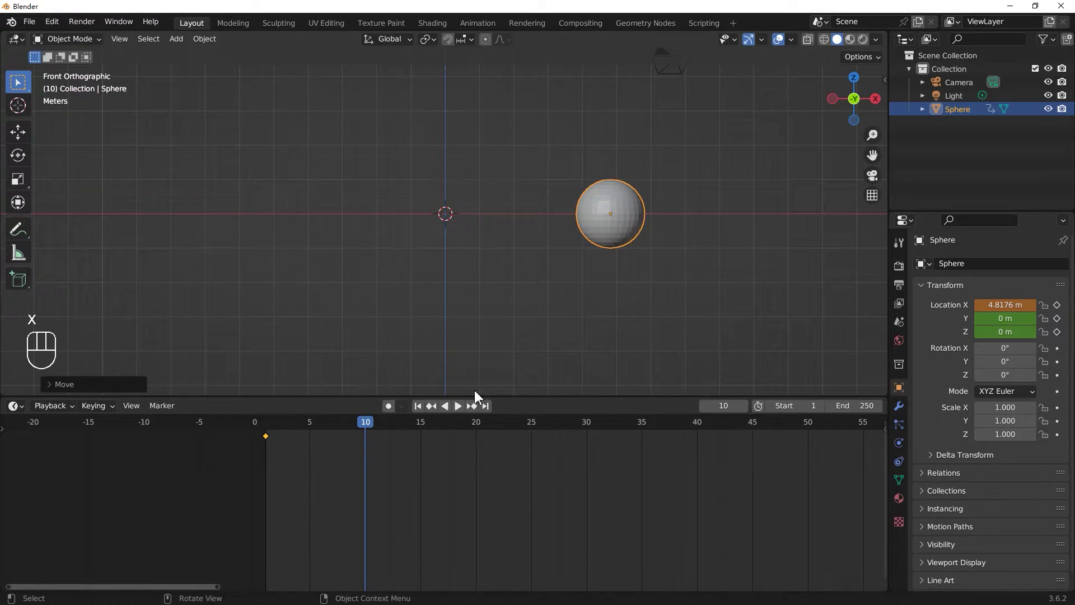
key("i")
left_click(522, 245)
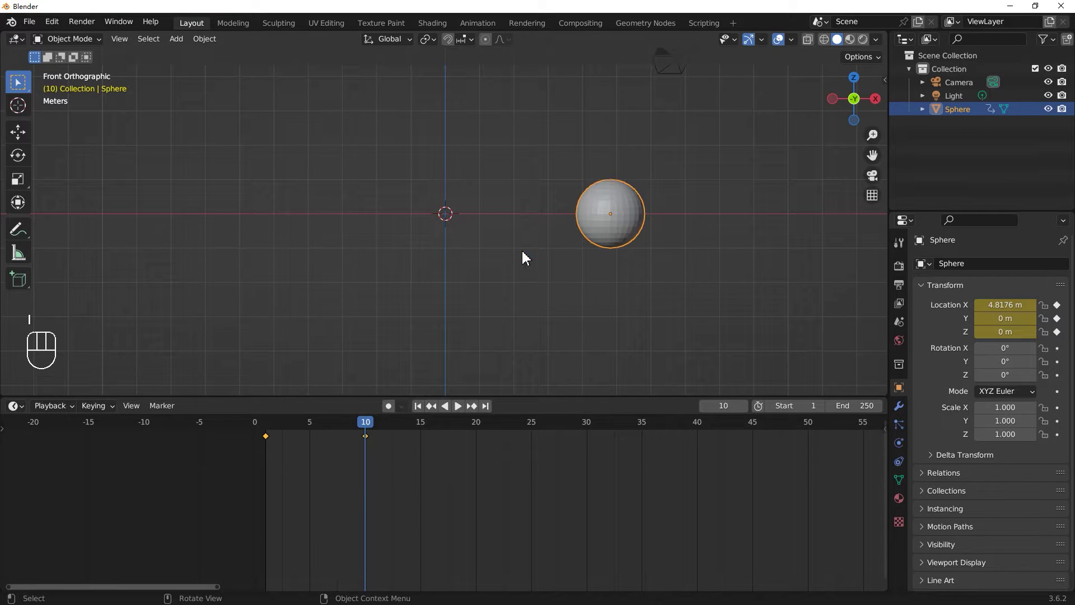
Rewind to frame 0 and play back the sphere's slide.
left_click_drag(363, 429, 254, 426)
key("space")
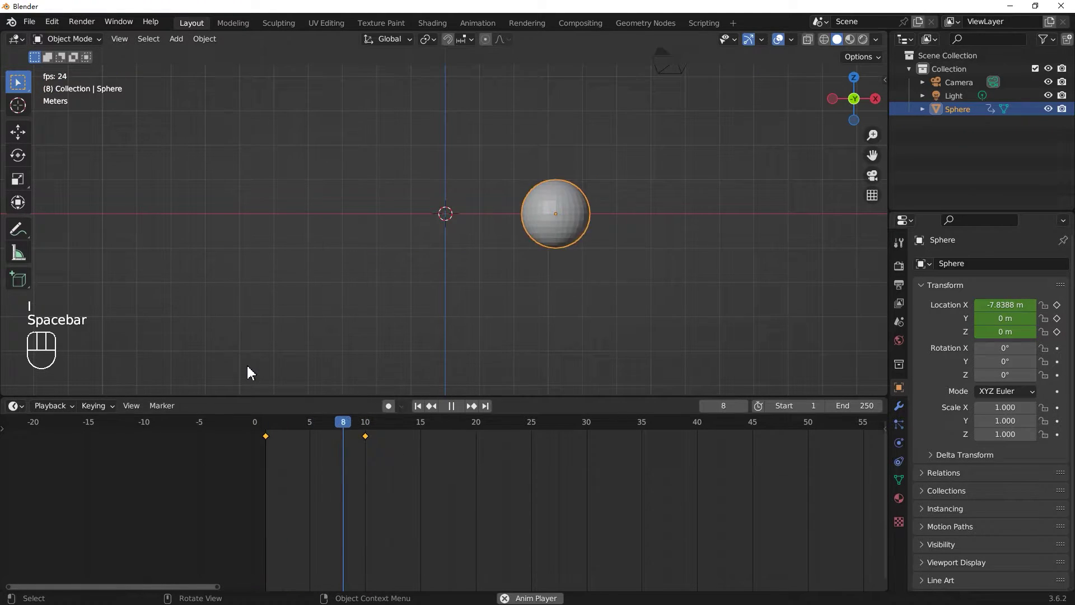
key("space")
left_click_drag(524, 428, 201, 427)
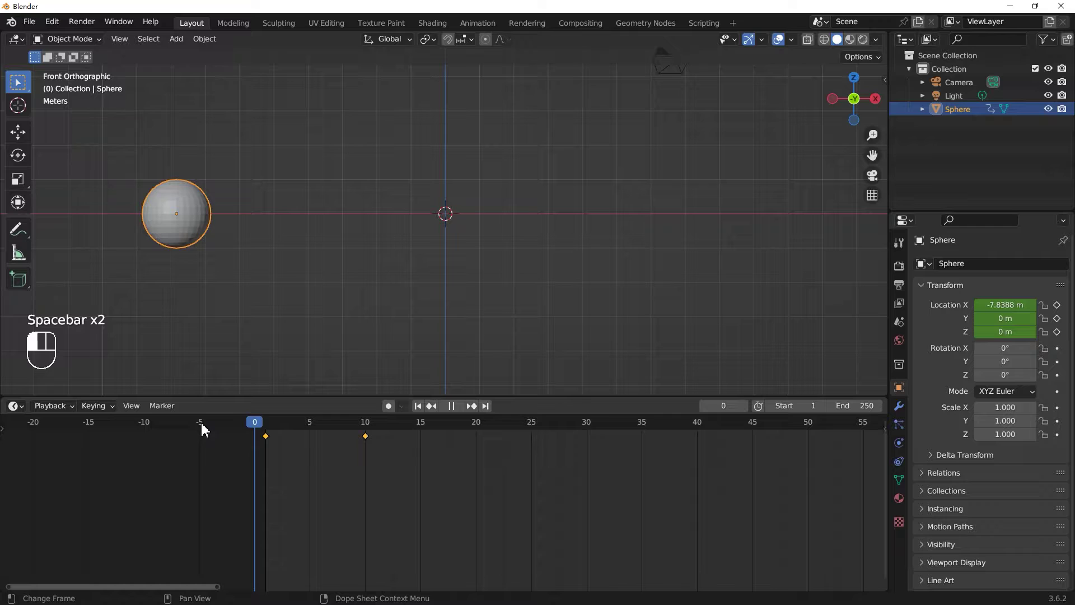
key("space")
key("space")
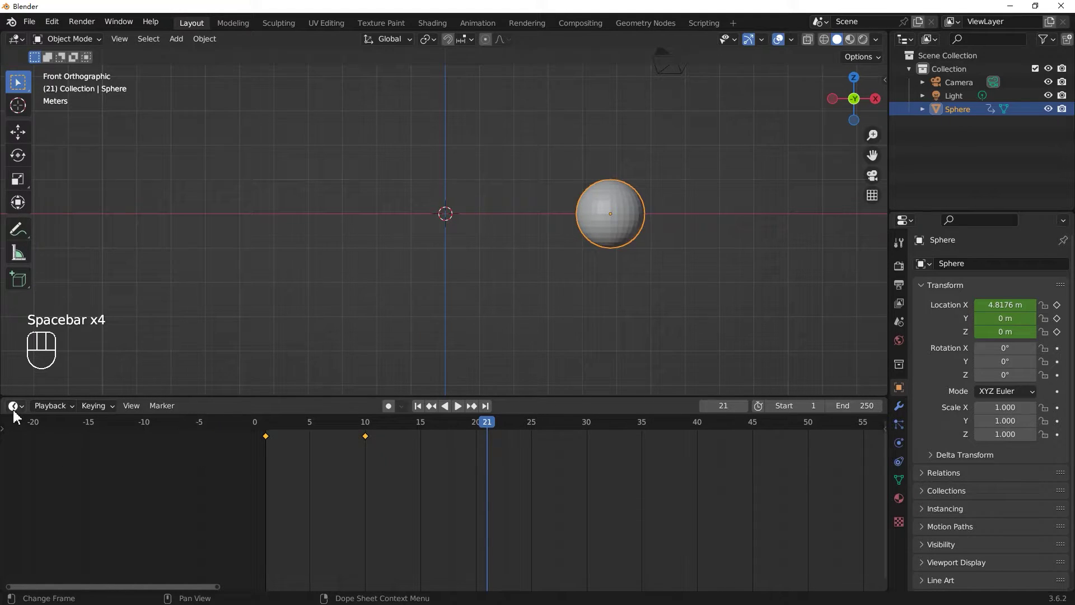
Split the timeline, make the lower area a Graph Editor, and resize the areas for more room.
left_click_drag(12, 423, 17, 501)
left_click(14, 499)
left_click(70, 499)
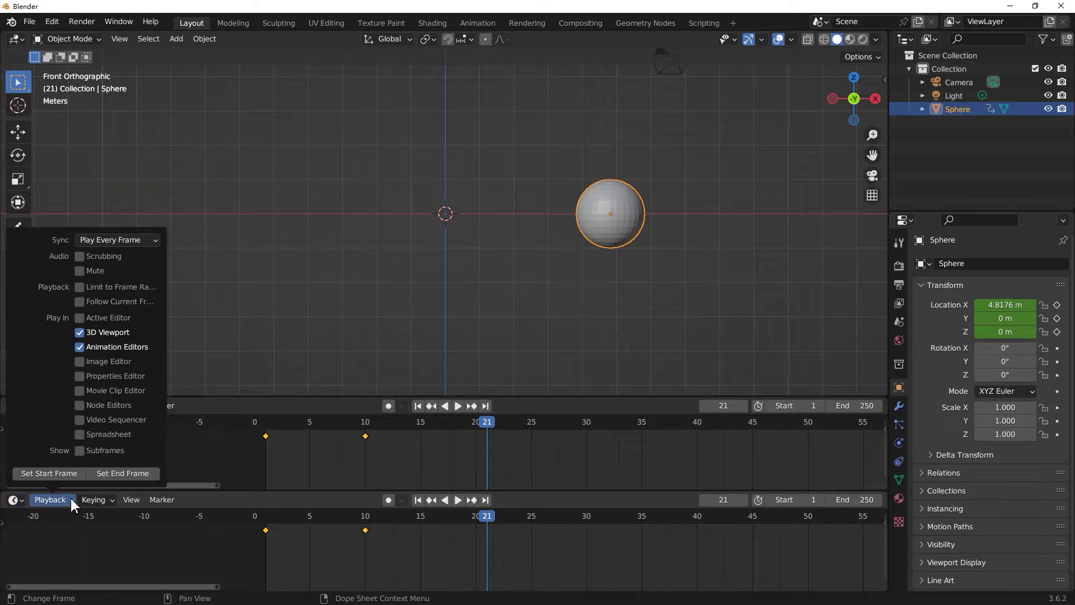
left_click(14, 500)
left_click(196, 398)
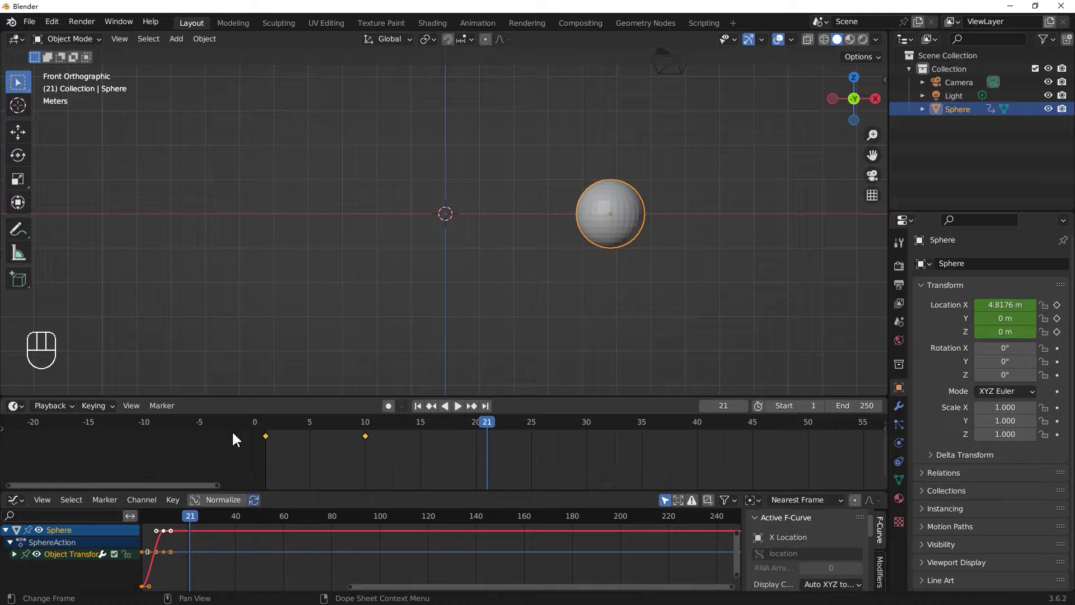
left_click_drag(321, 492, 358, 463)
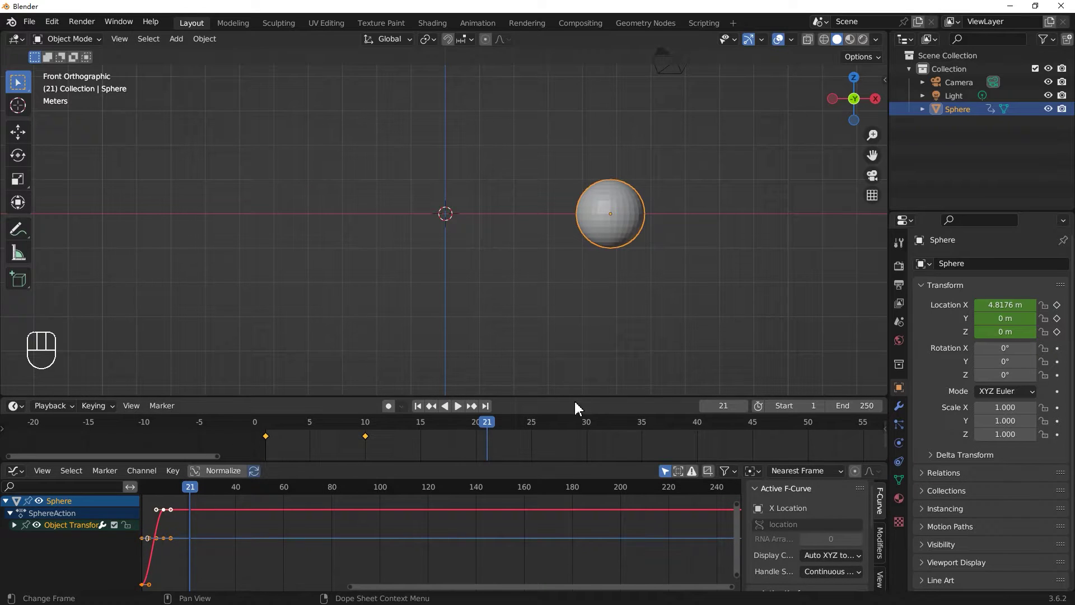
left_click_drag(573, 397, 577, 299)
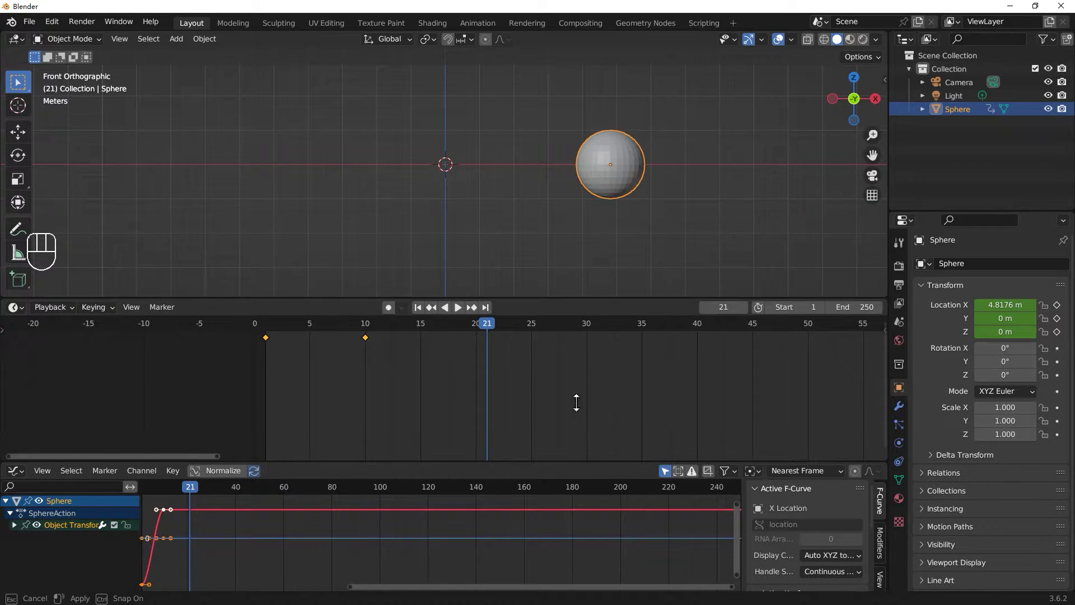
left_click_drag(571, 503, 571, 374)
scroll(224, 503, "down", 3)
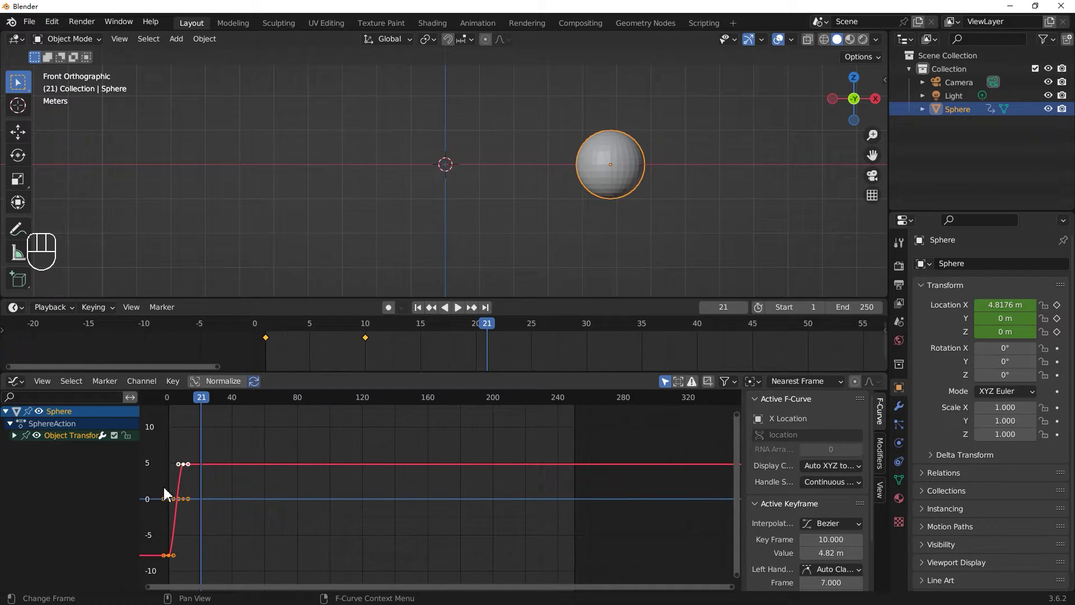
Expand Object Transforms, select the X Location curve, and pan along it.
left_click(15, 436)
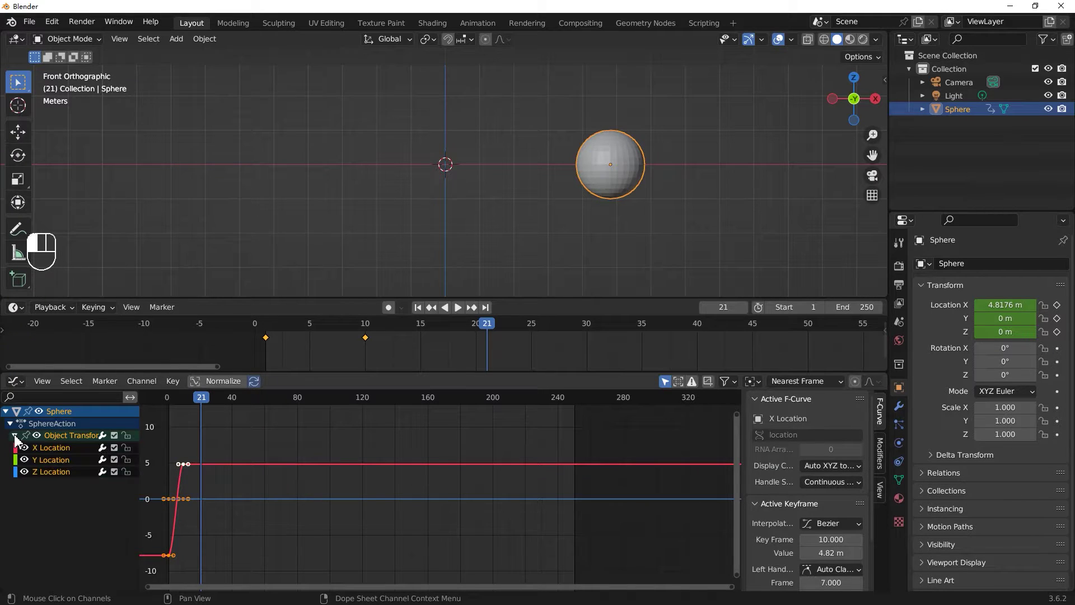
left_click(57, 457)
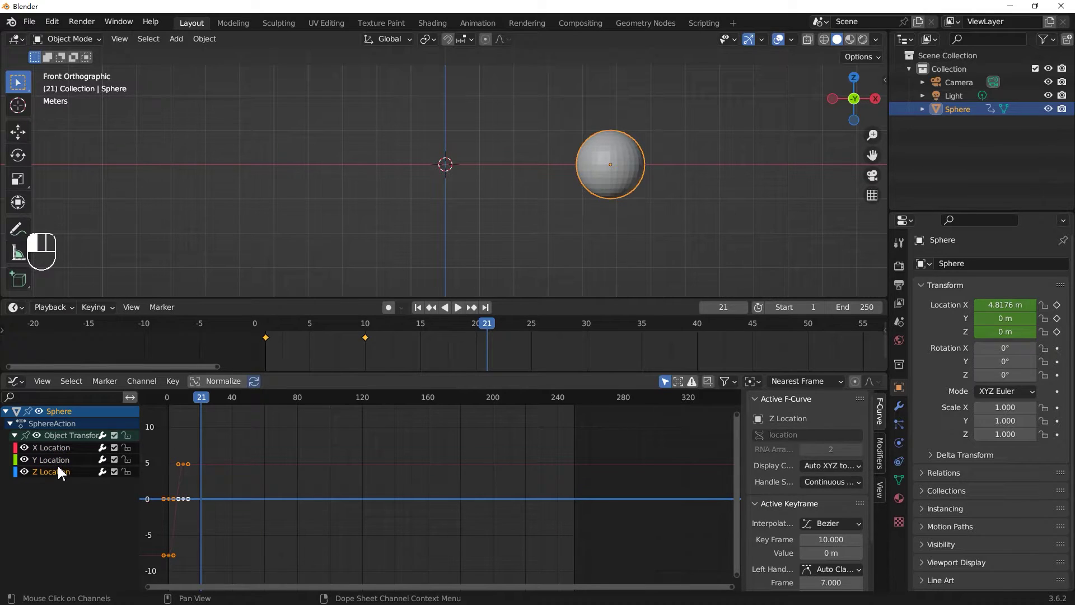
left_click(54, 446)
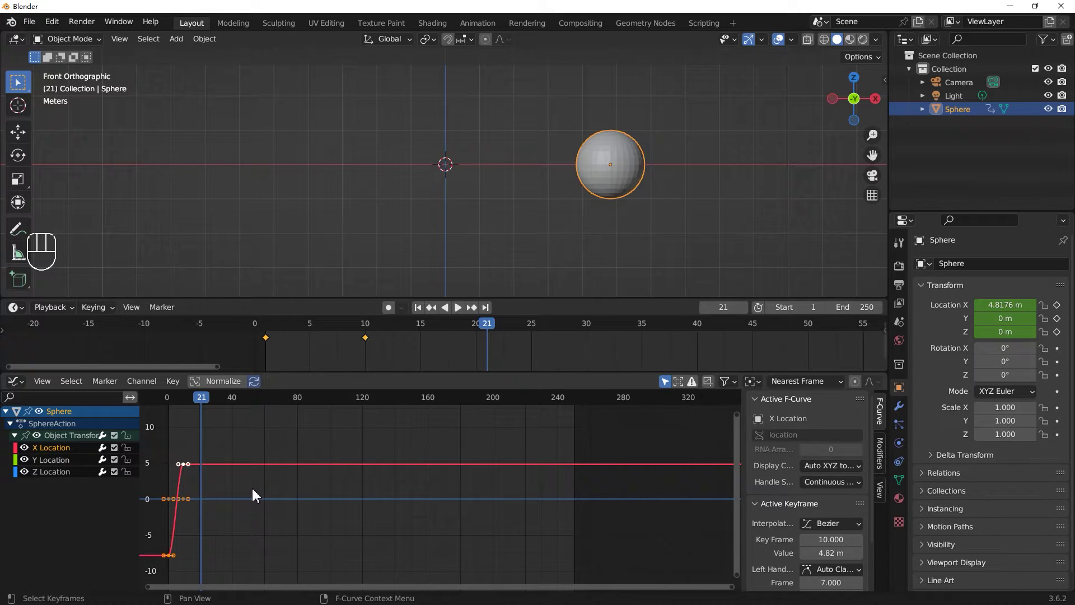
middle_click_drag(252, 492, 429, 491, "shift")
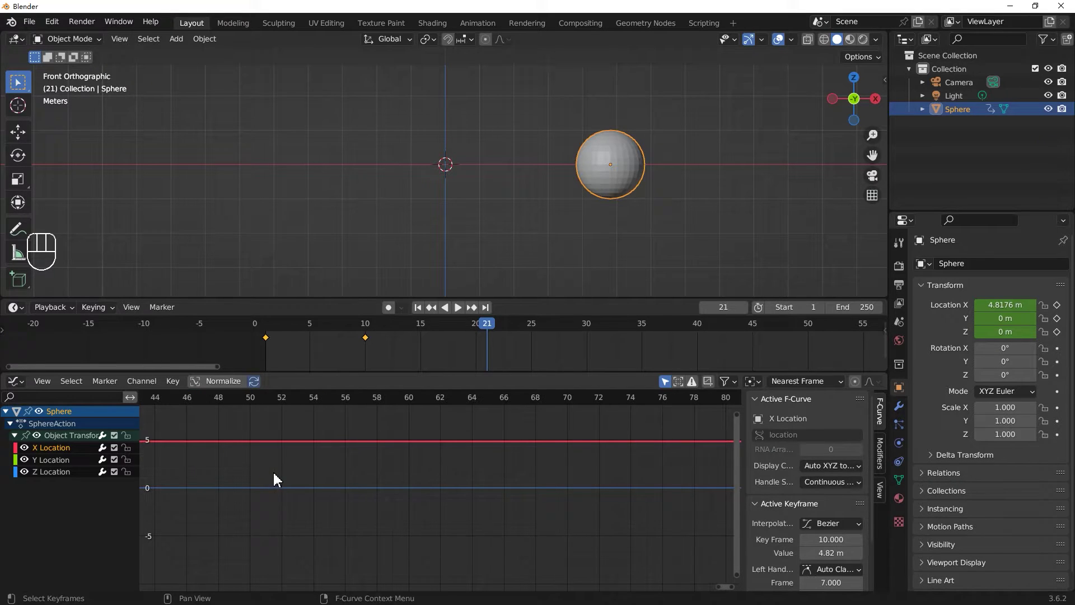
middle_click_drag(273, 478, 469, 494, "shift")
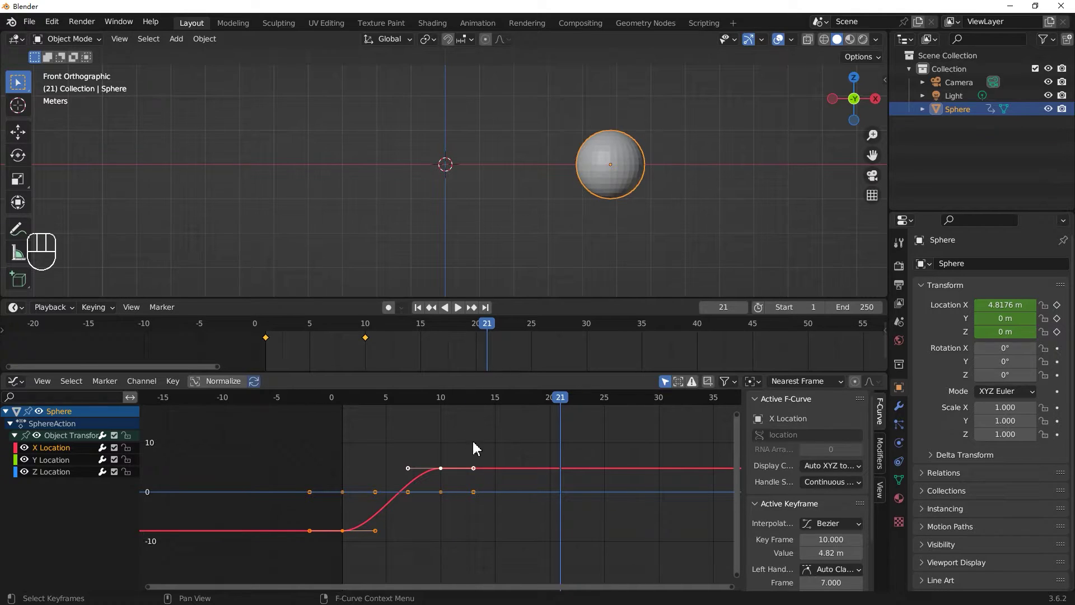
left_click(481, 539)
left_click(440, 467)
left_click_drag(408, 470, 278, 476)
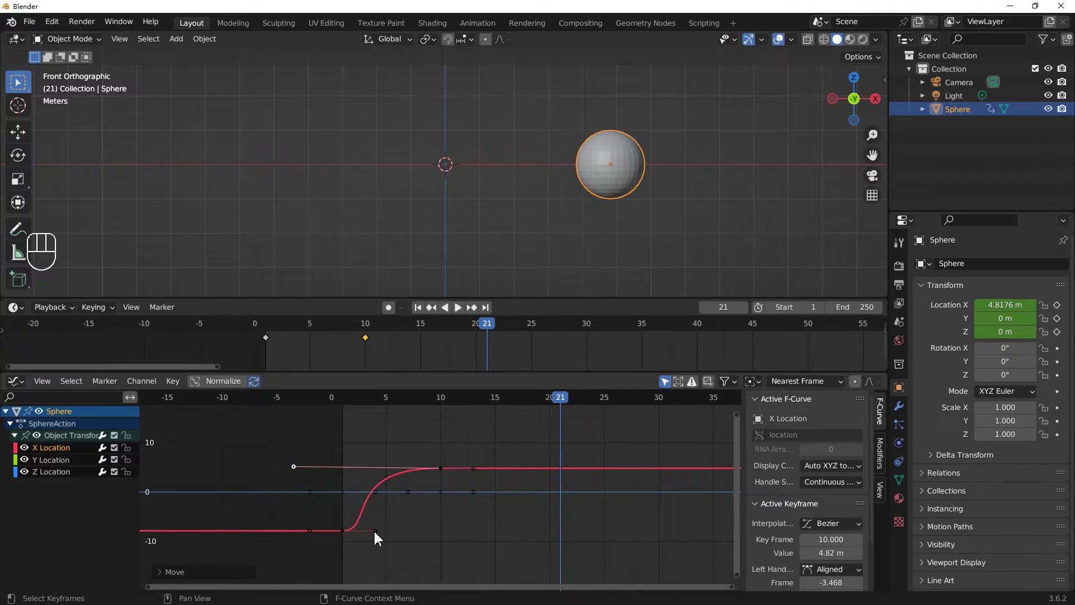
left_click_drag(375, 531, 344, 530)
left_click_drag(542, 420, 343, 436)
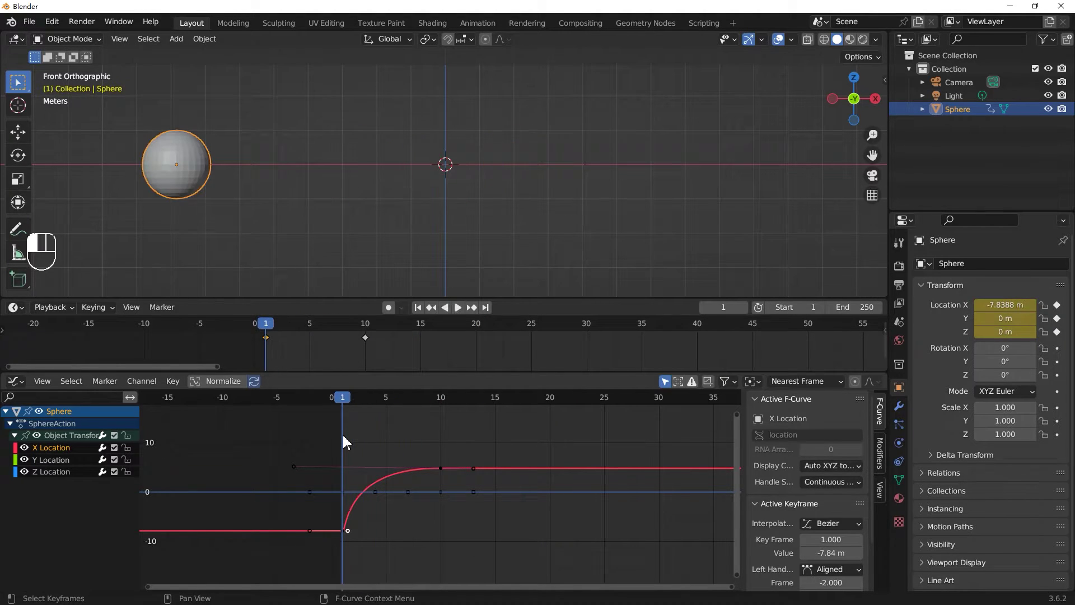
key("space")
key("space")
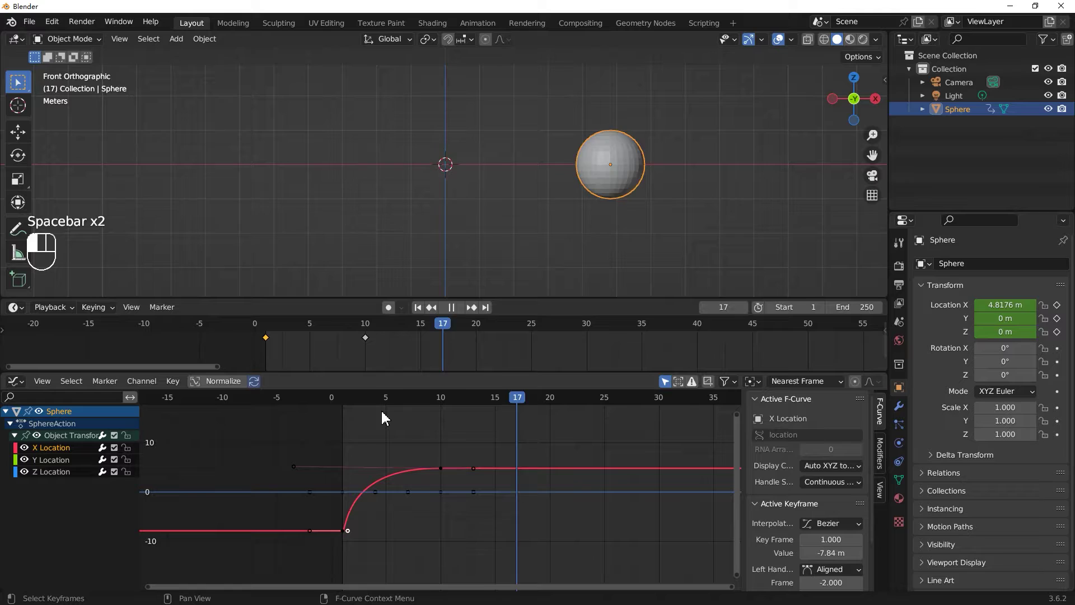
key("space")
key("space")
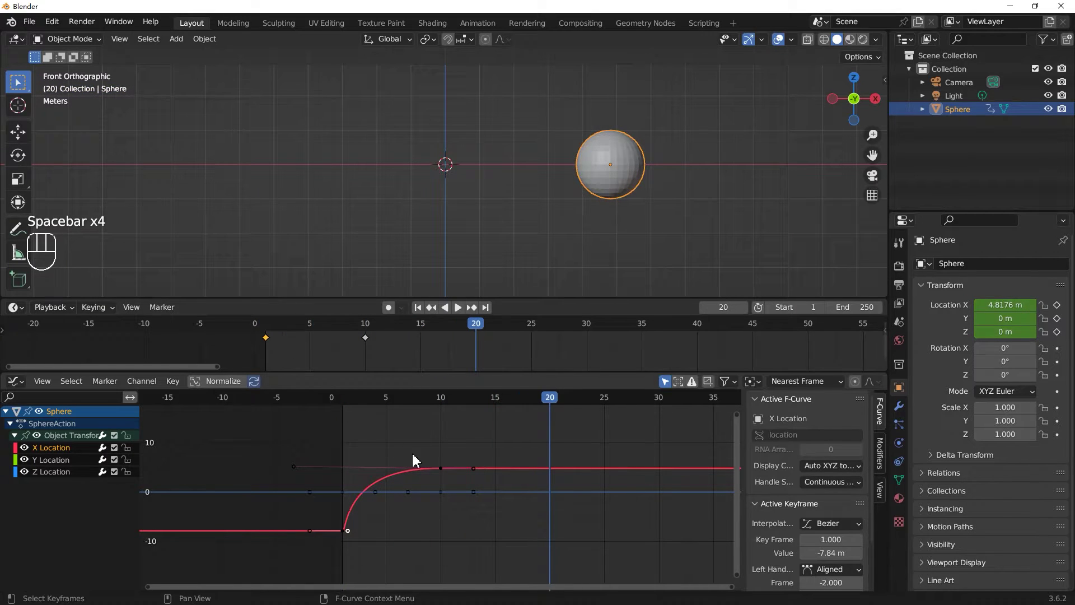
key("ctrl+z")
key("ctrl+z")
key("ctrl+z")
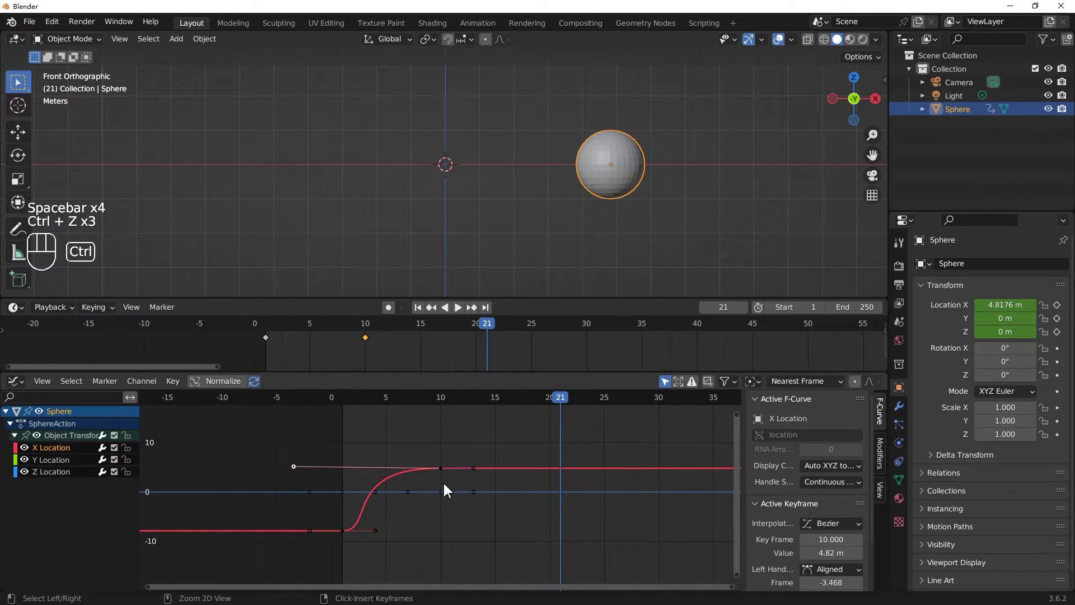
key("ctrl+z")
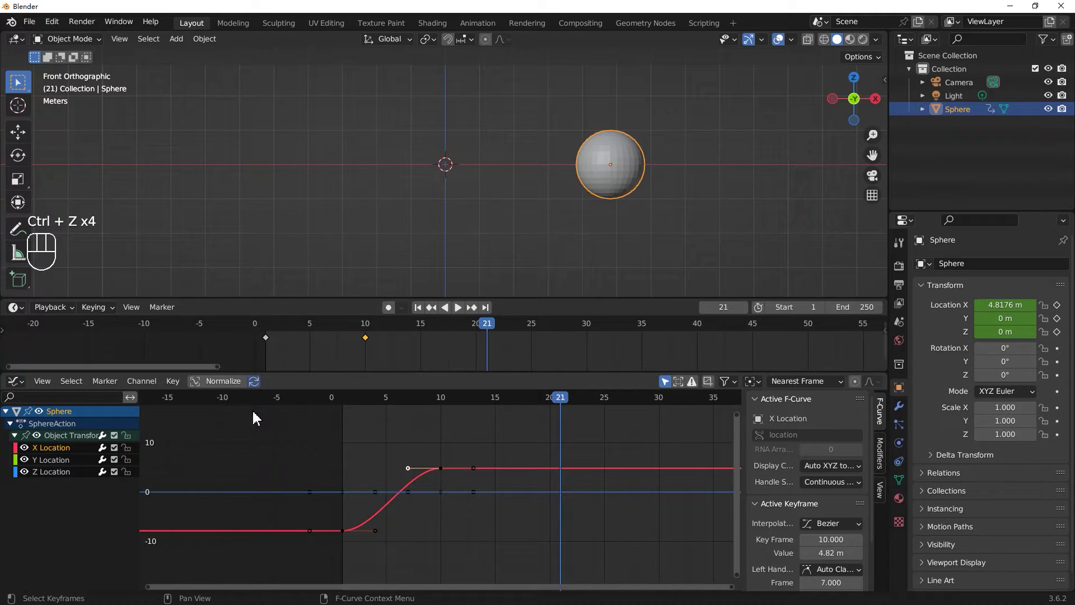
left_click_drag(602, 372, 602, 413)
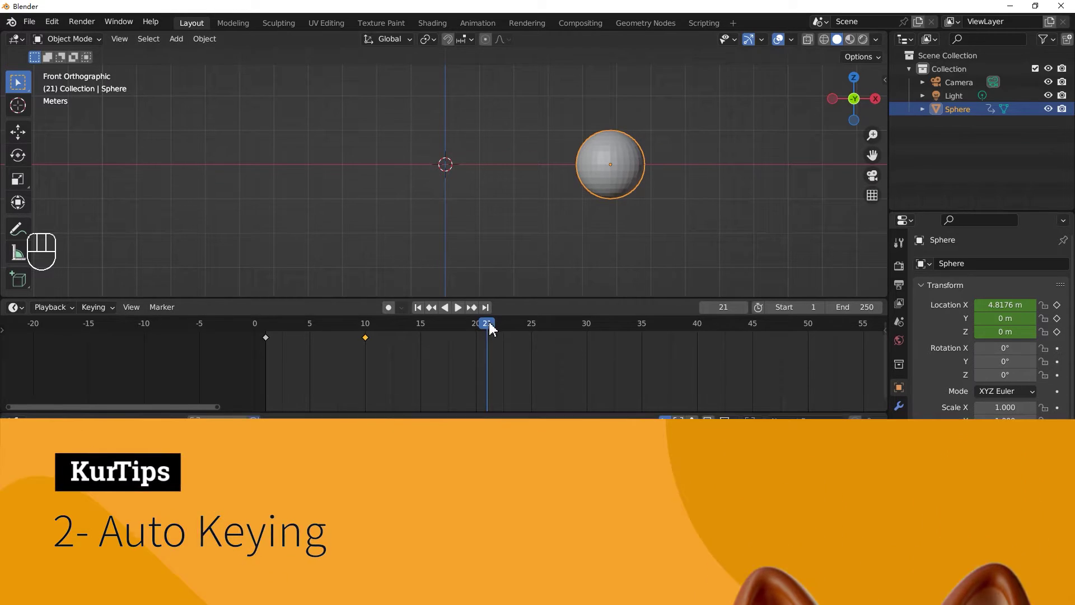
Key new sphere positions at frame 3 (lower) and frame 5 (up-left).
left_click_drag(288, 338, 266, 338)
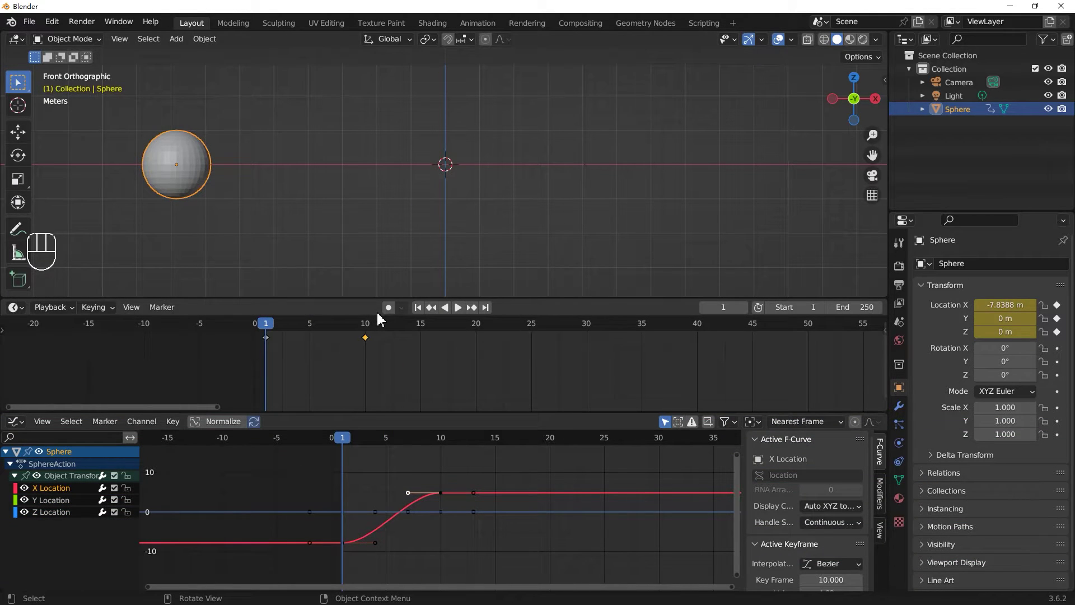
left_click_drag(274, 331, 287, 331)
key("g")
left_click(299, 69)
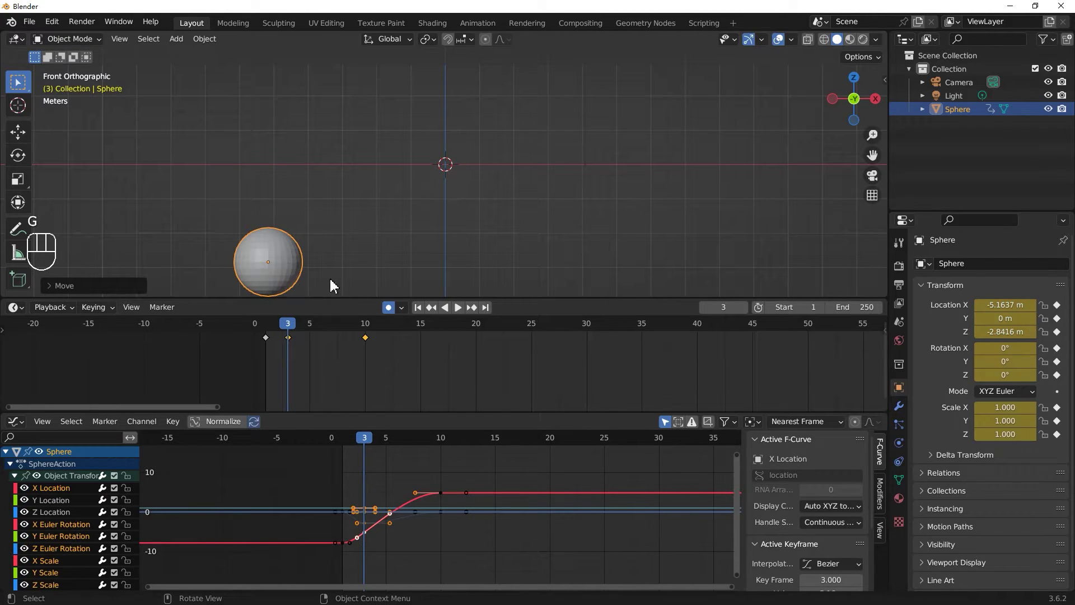
left_click_drag(288, 326, 309, 326)
key("g")
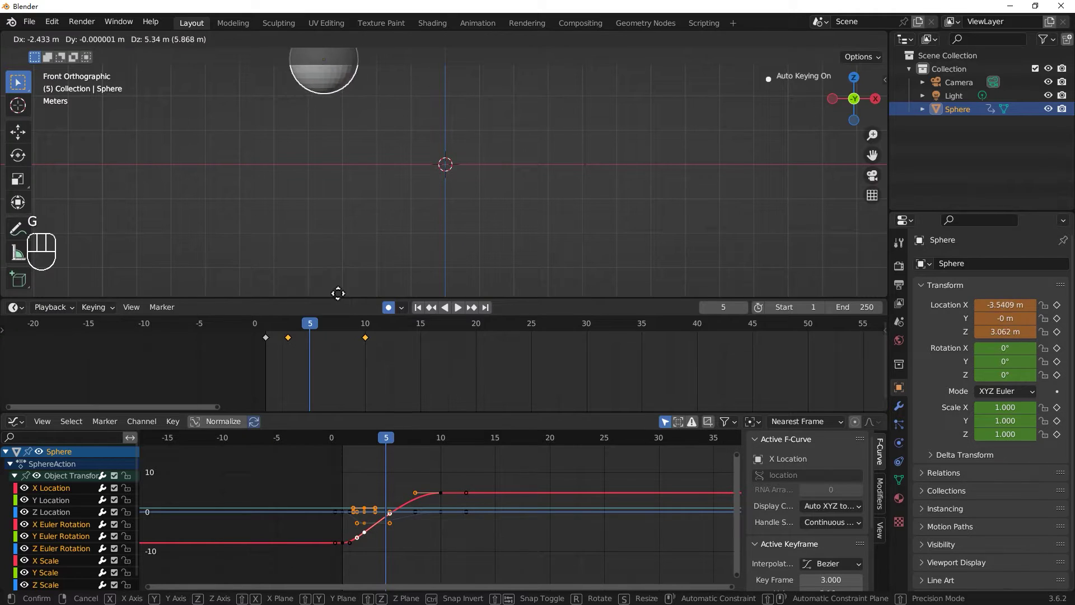
left_click(384, 312)
scroll(387, 322, "down", 1)
middle_click_drag(396, 242, 405, 296, "shift")
Key new sphere positions at frame 7 (far right) and frame 9 (down-left).
left_click_drag(320, 330, 336, 324)
key("g")
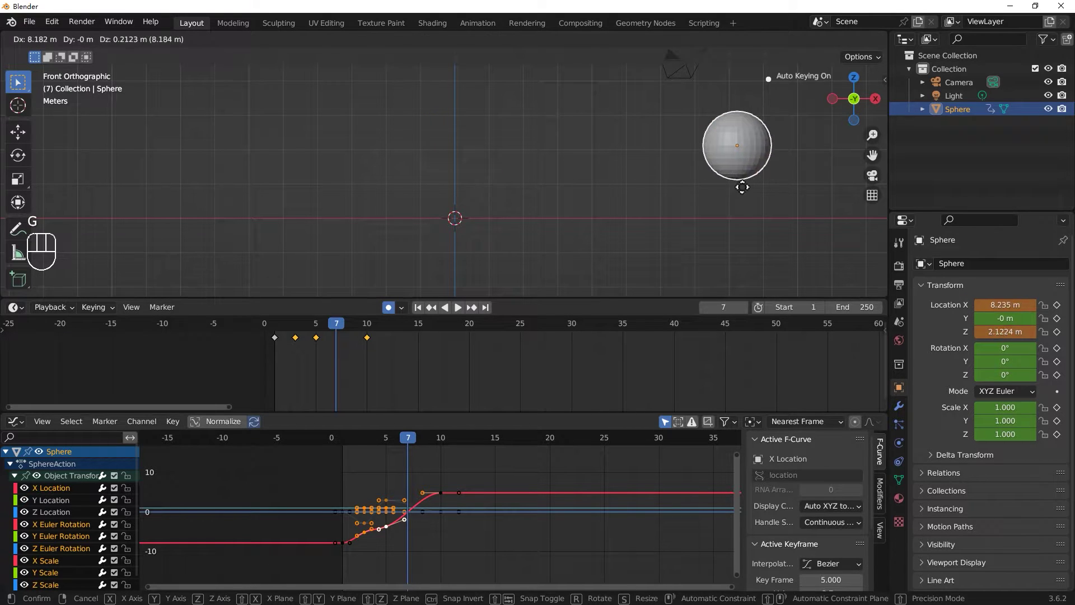
left_click(752, 190)
left_click_drag(341, 330, 356, 329)
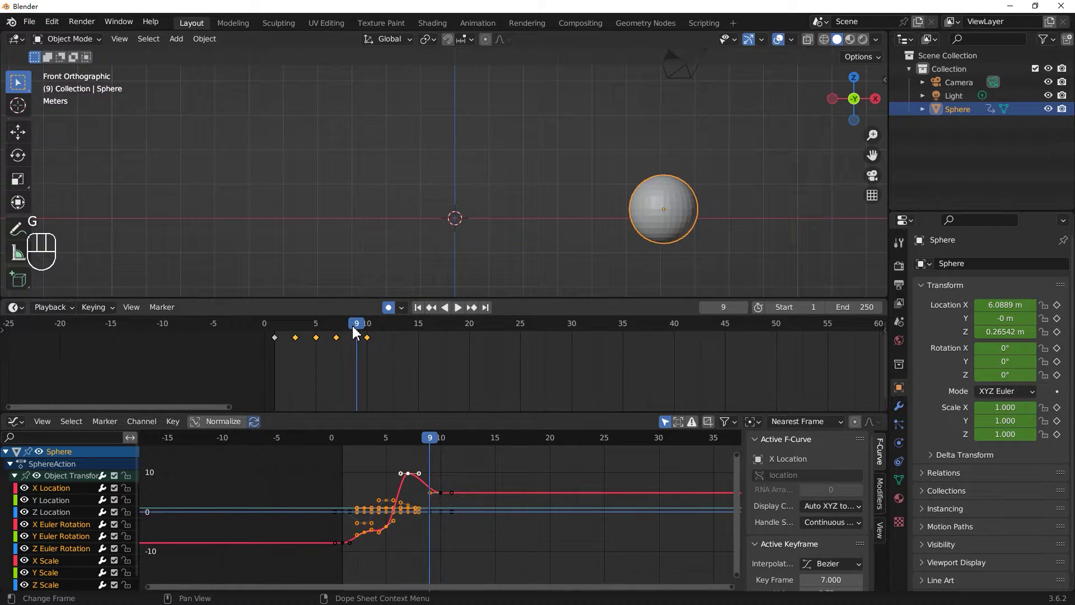
key("g")
left_click(626, 191)
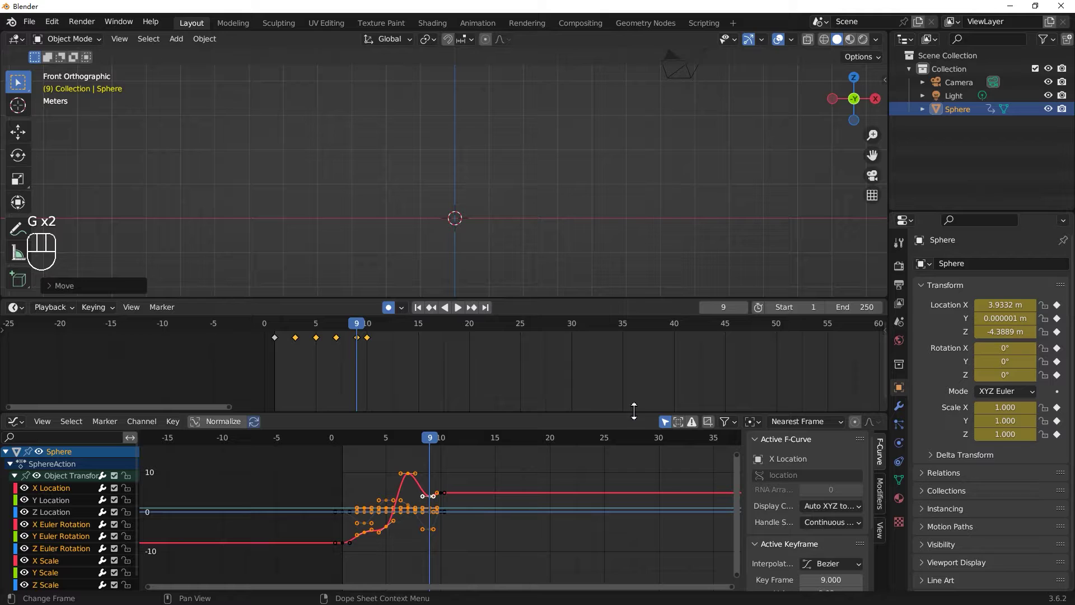
Resize the timeline and 3D view, centre the sphere, and play the erratic movement.
left_click_drag(634, 411, 631, 520)
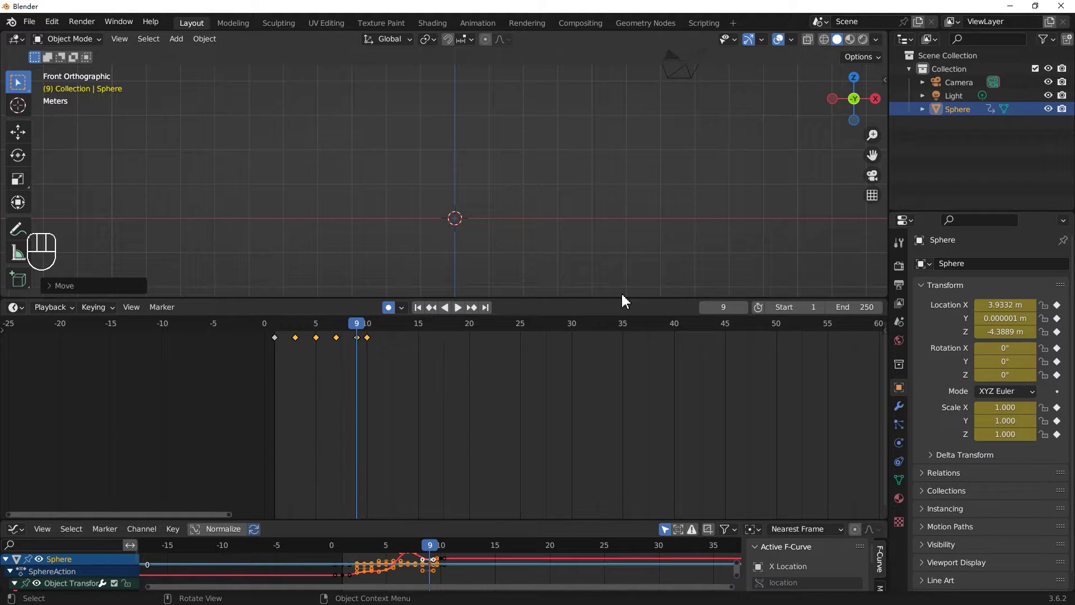
left_click_drag(621, 296, 621, 386)
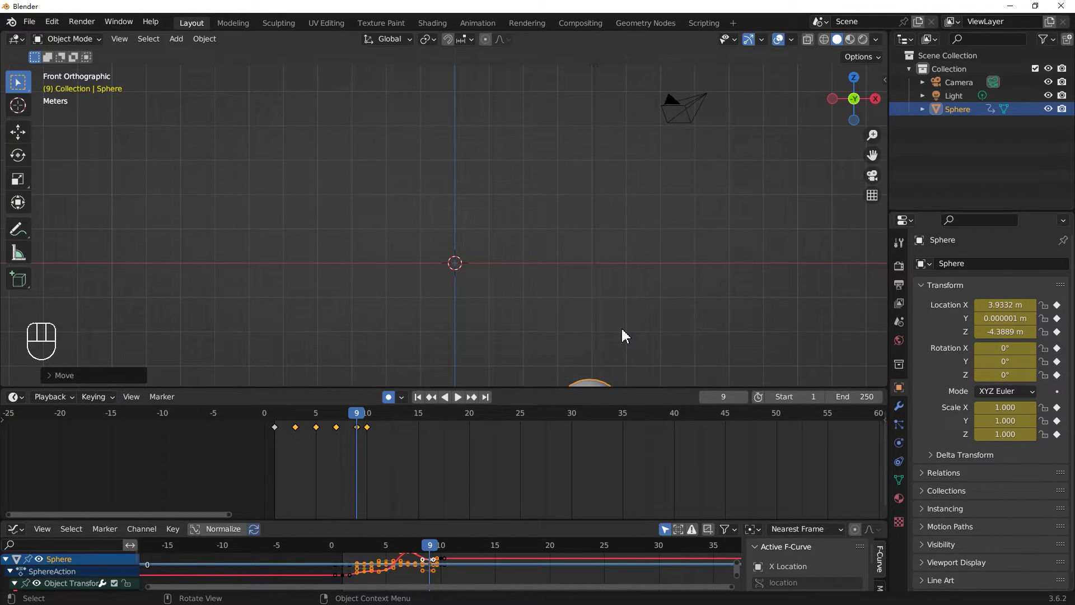
middle_click_drag(621, 327, 596, 249, "shift")
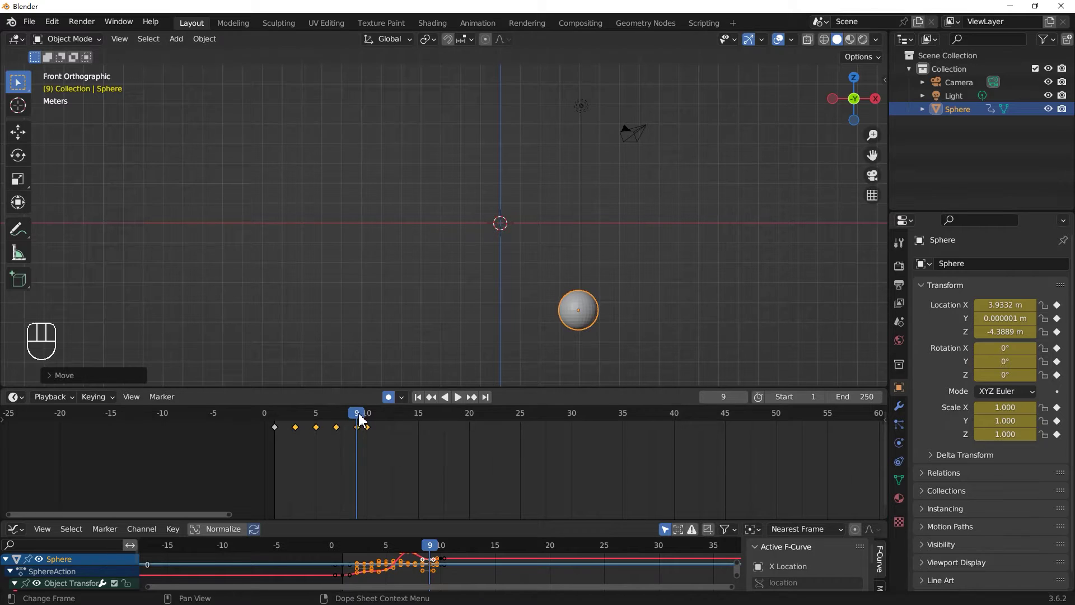
left_click_drag(360, 419, 274, 419)
key("space")
key("space")
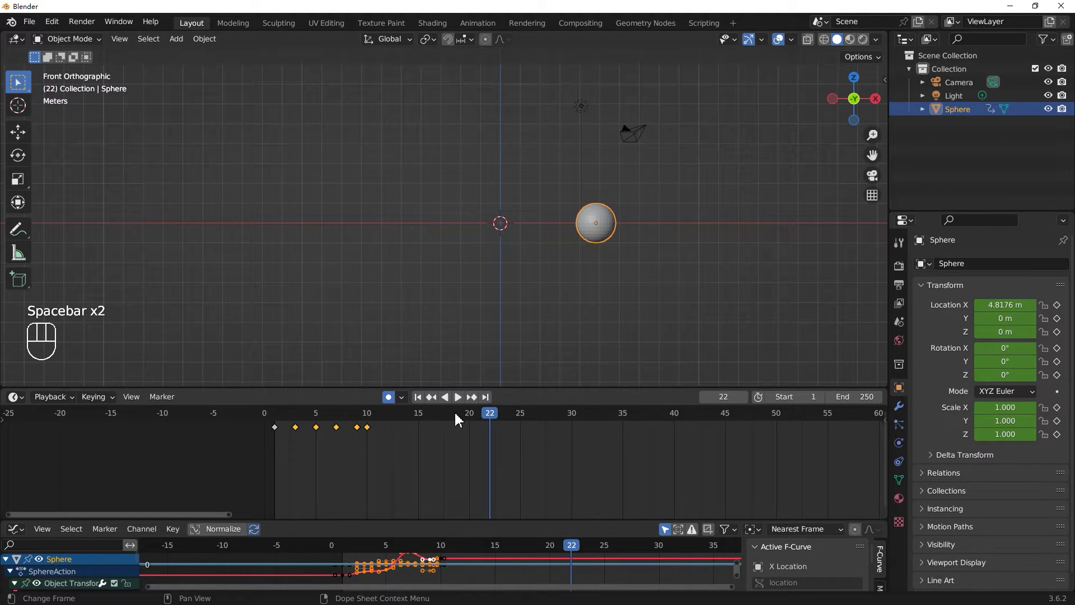
left_click_drag(387, 412, 216, 400)
key("space")
key("space")
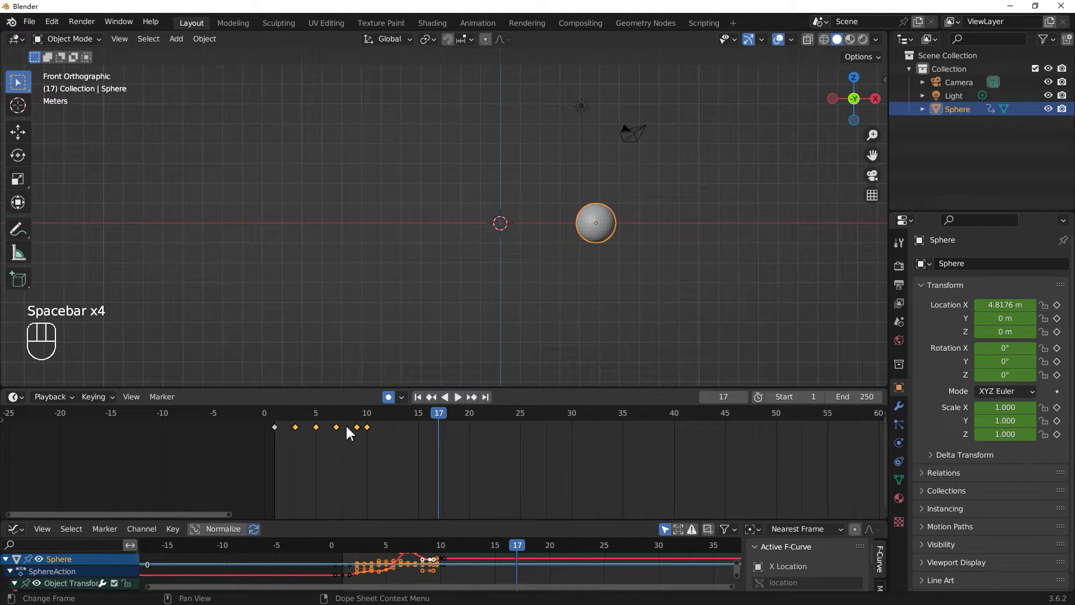
Key the sphere up-right at X 11.731 m on frame 15 and play the animation back.
left_click_drag(441, 417, 417, 414)
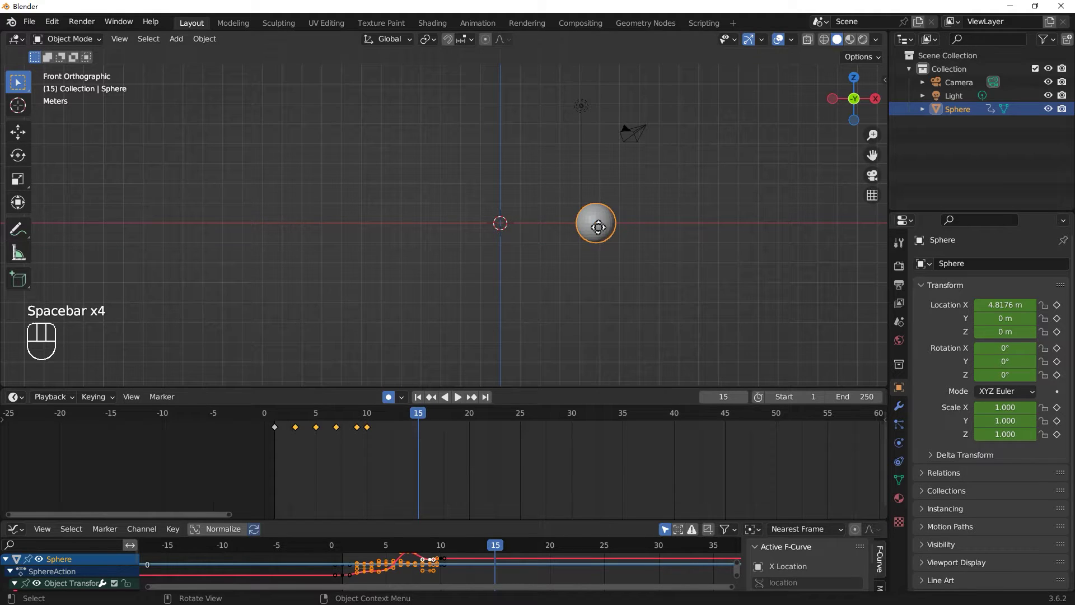
key("g")
left_click(739, 117)
left_click_drag(413, 415, 267, 419)
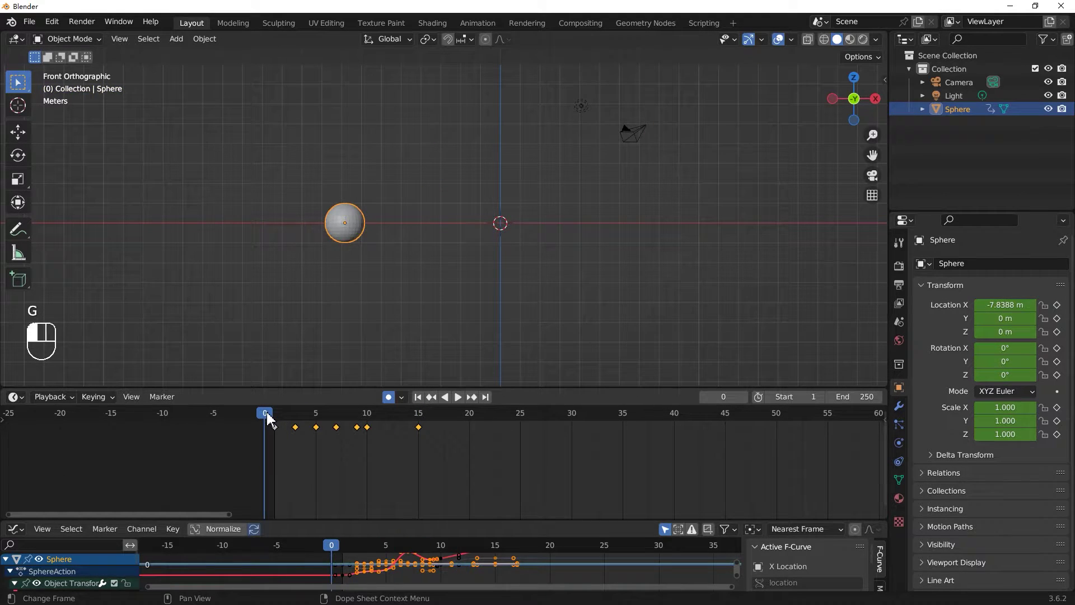
key("space")
key("space")
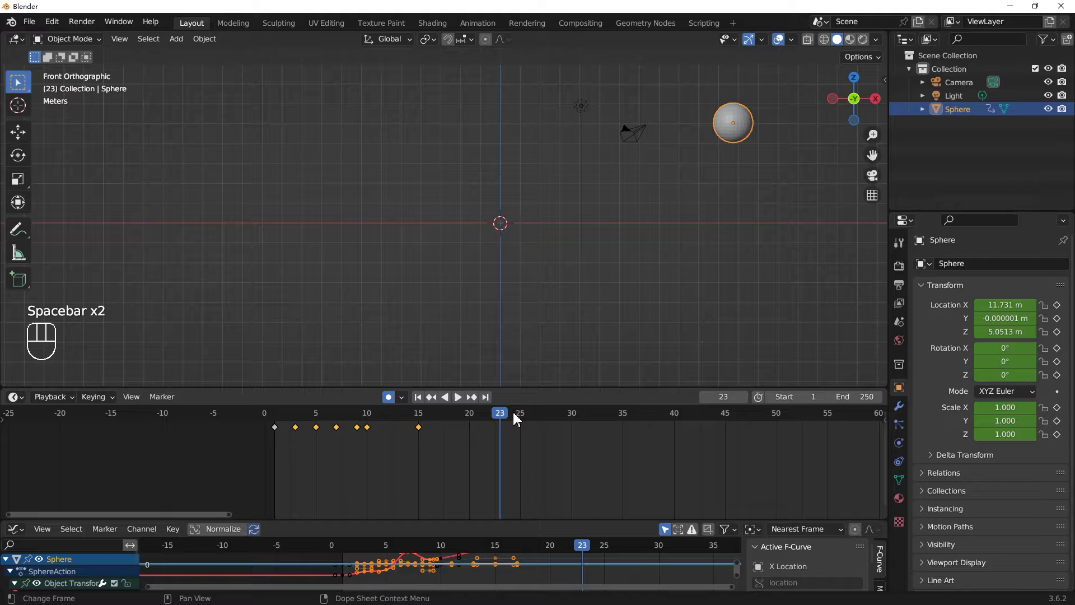
left_click_drag(452, 417, 276, 418)
key("space")
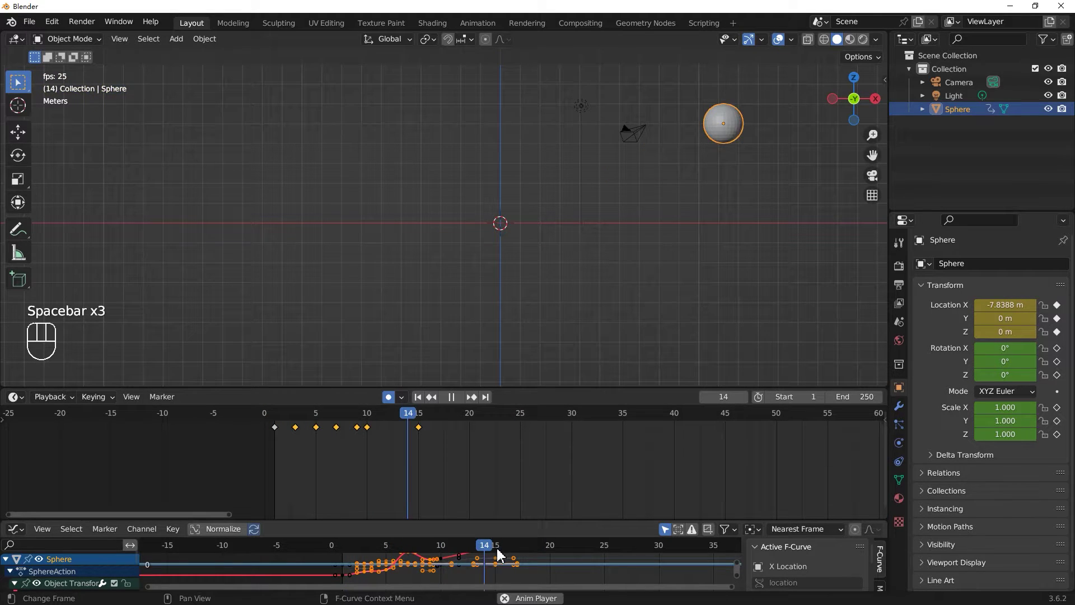
key("space")
left_click_drag(568, 521, 585, 456)
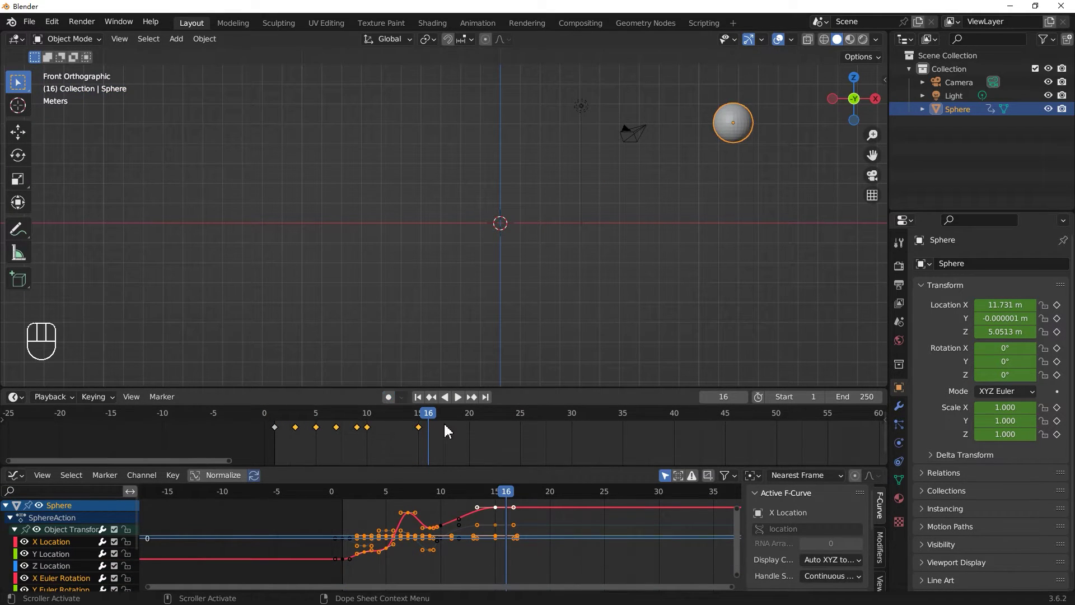
Enlarge the graph editor and undo an accidental sphere move.
left_click_drag(551, 386, 559, 325)
key("g")
key("ctrl+z")
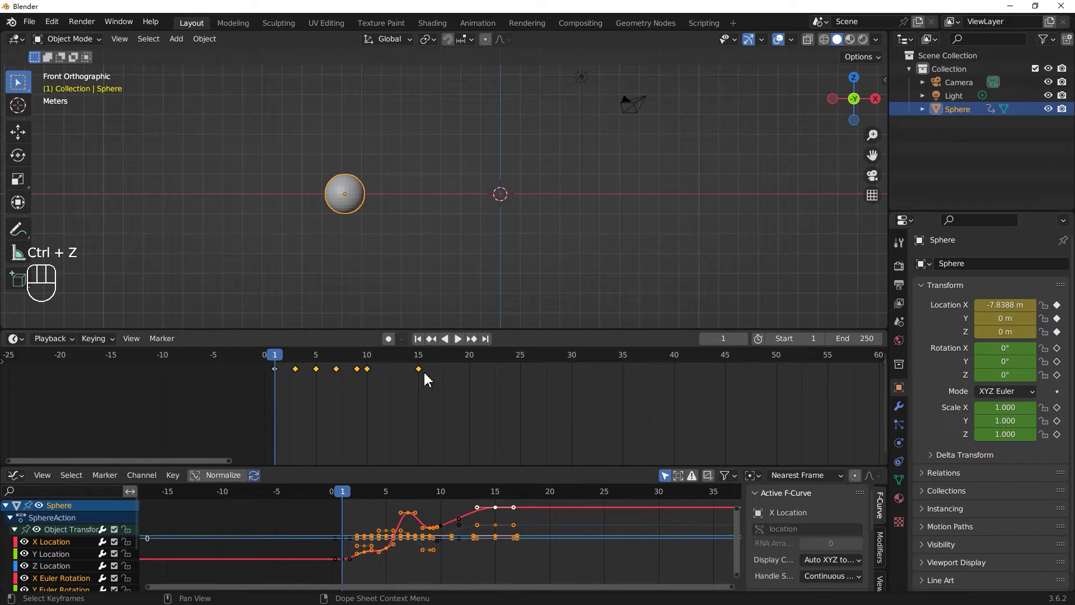
Set the scene end frame to 15 and play the animation over frames 1–15.
left_click(865, 338)
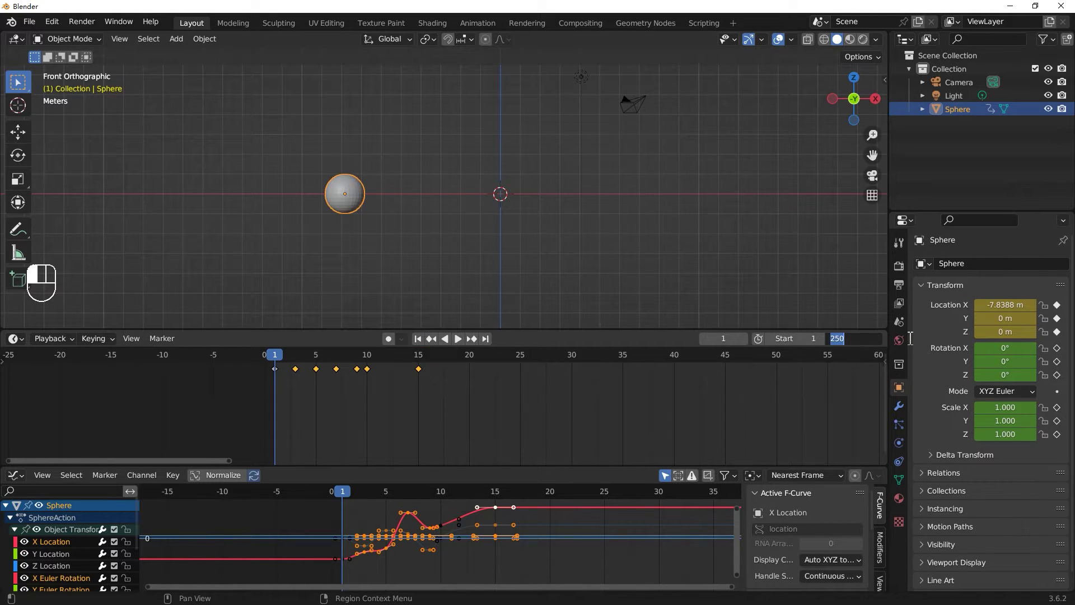
type("15")
key("Return")
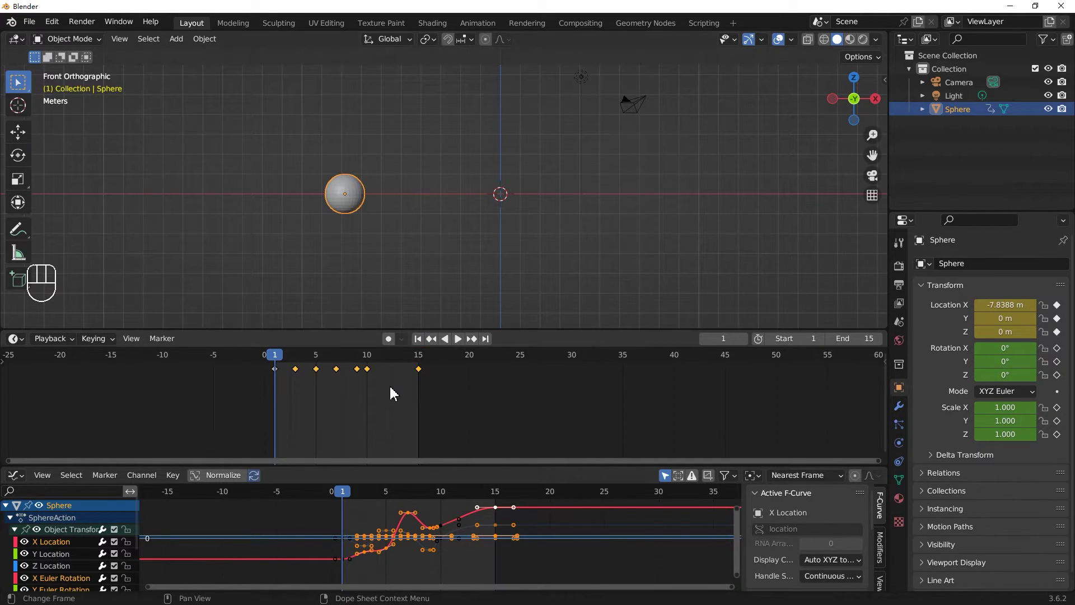
key("space")
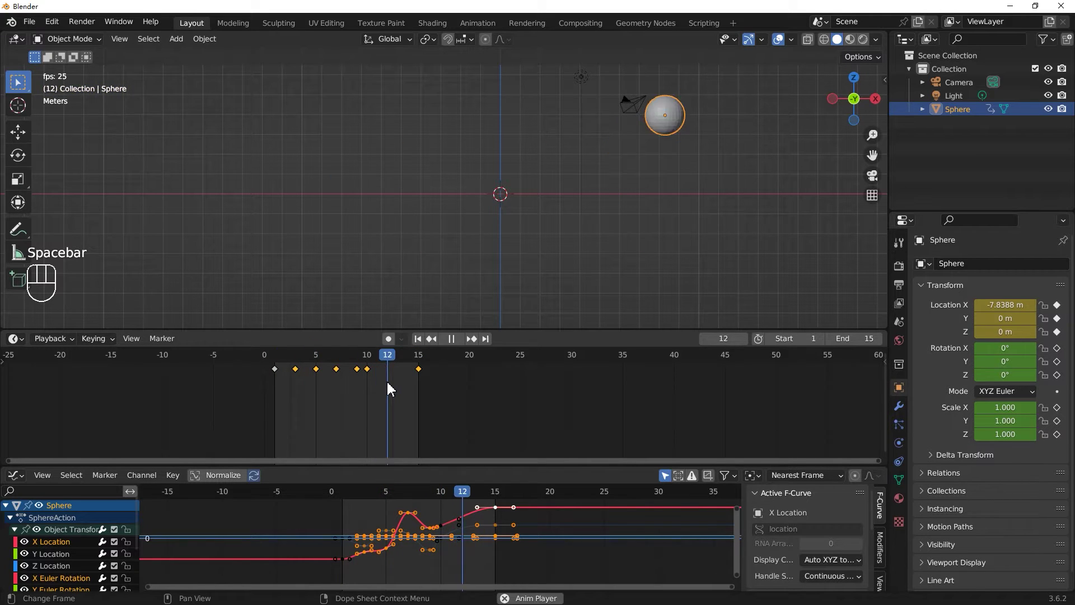
key("space")
key("space")
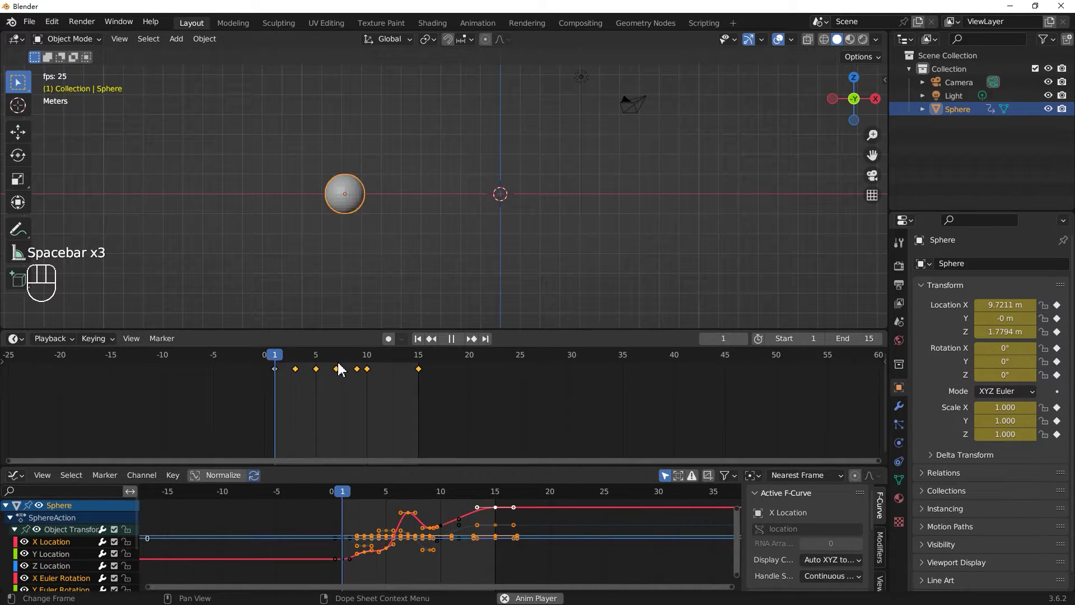
key("space")
left_click_drag(371, 364, 279, 361)
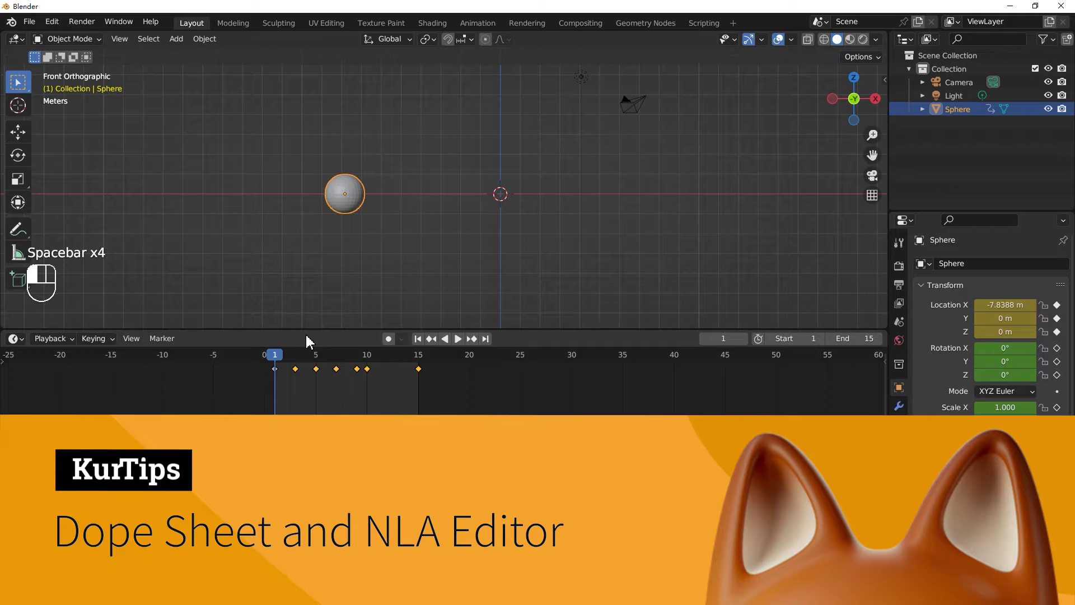
left_click_drag(602, 329, 602, 347)
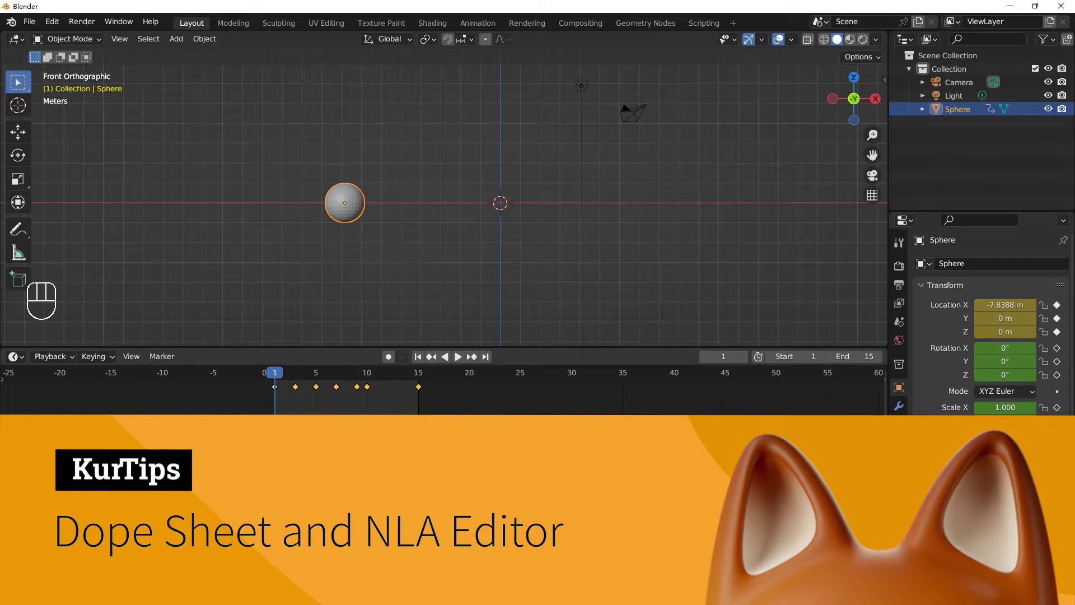
left_click(577, 496)
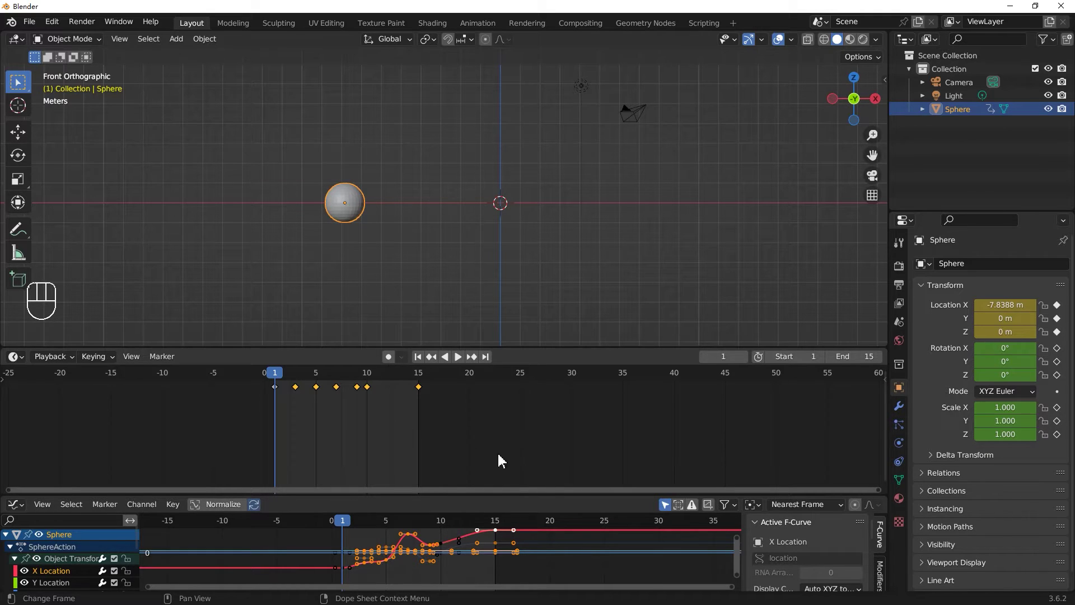
Turn the graph editor area into a Timeline and collapse it almost completely.
left_click(15, 356)
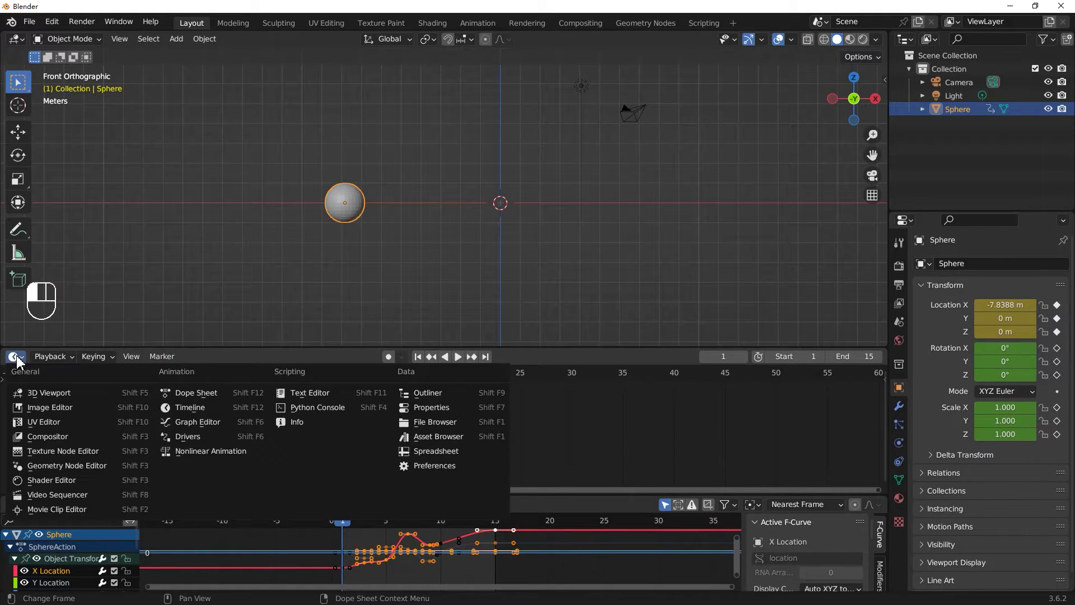
left_click(176, 405)
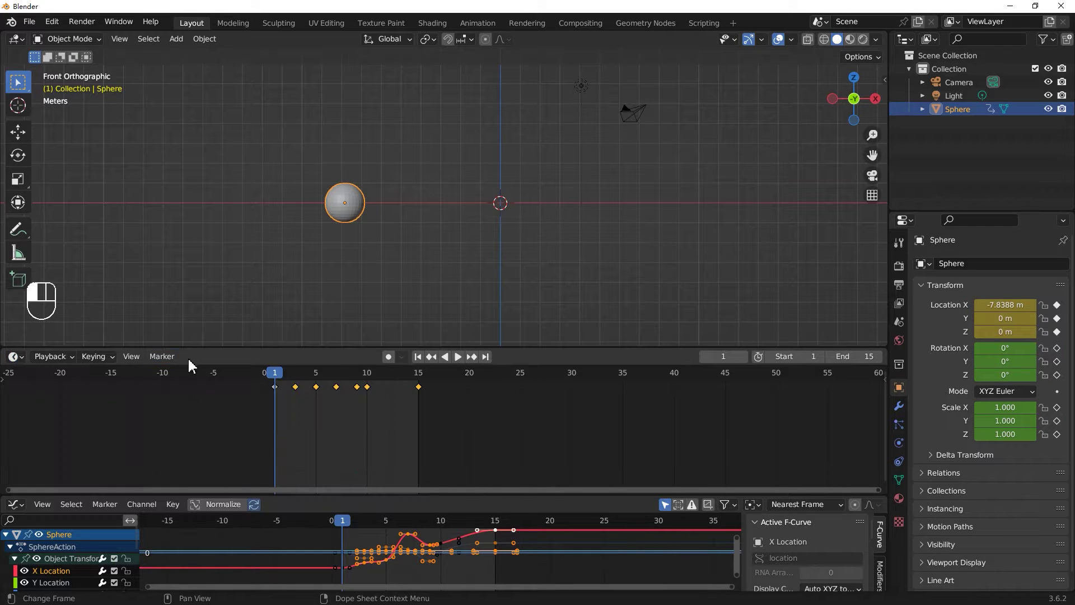
left_click(14, 504)
left_click(189, 393)
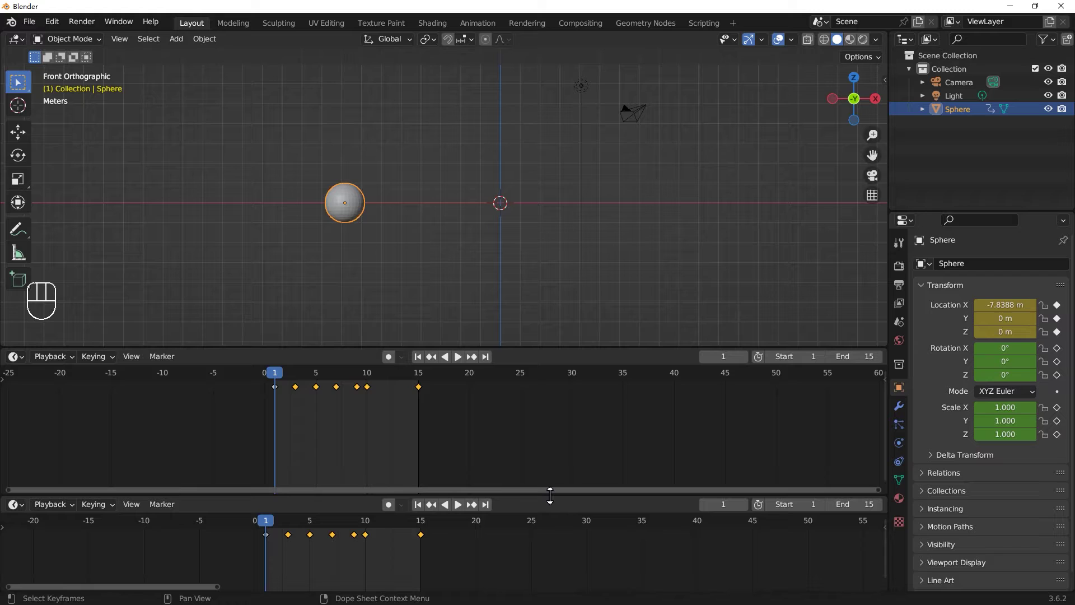
left_click_drag(551, 495, 575, 595)
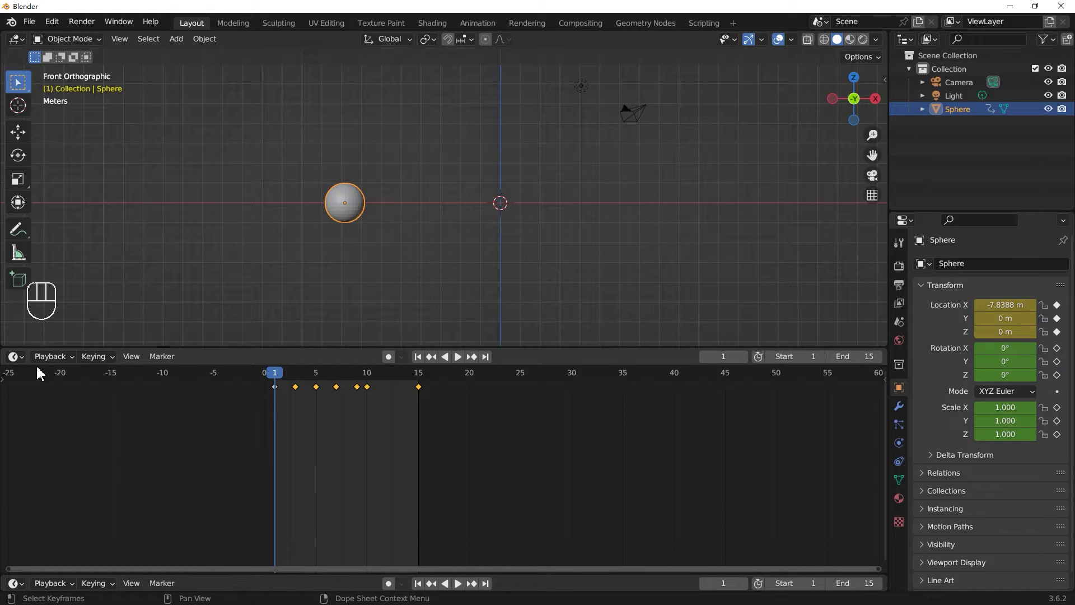
Switch the timeline to a Dope Sheet, split it, and make the lower area Nonlinear Animation.
left_click(15, 358)
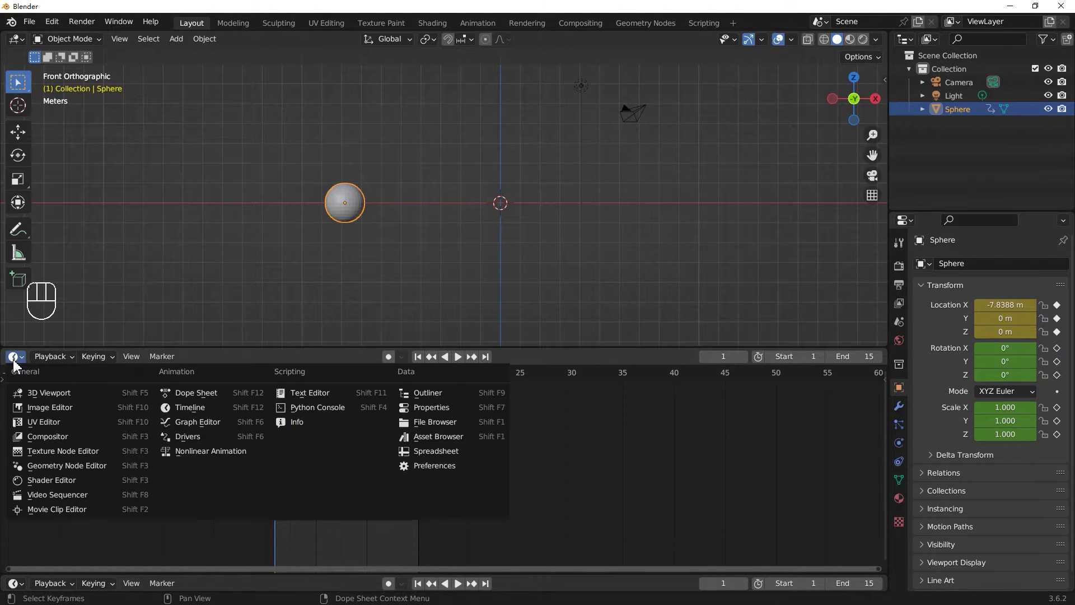
left_click(185, 395)
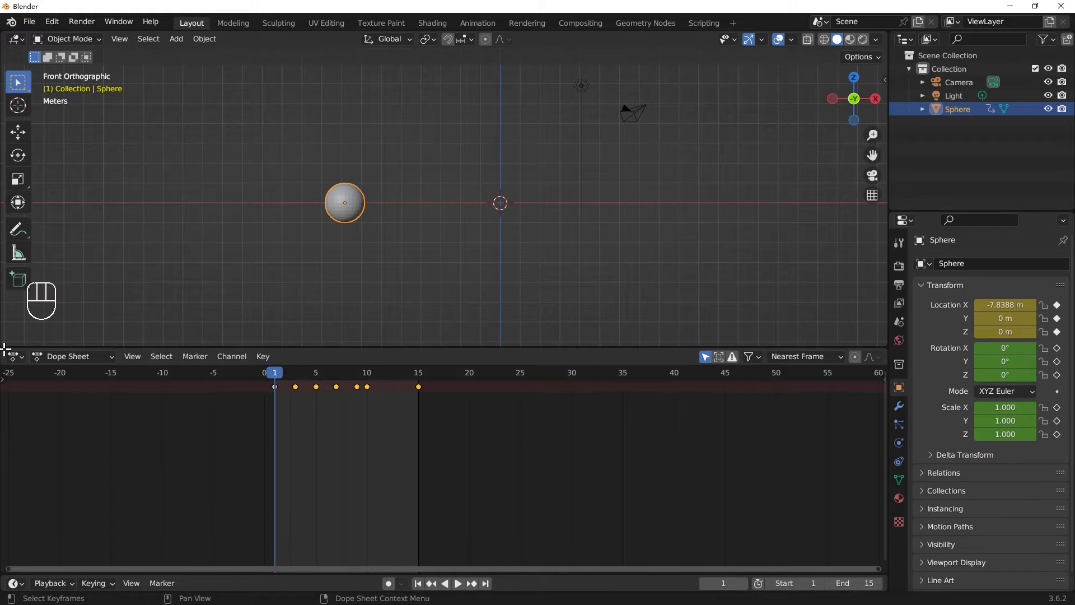
left_click_drag(6, 351, 17, 467)
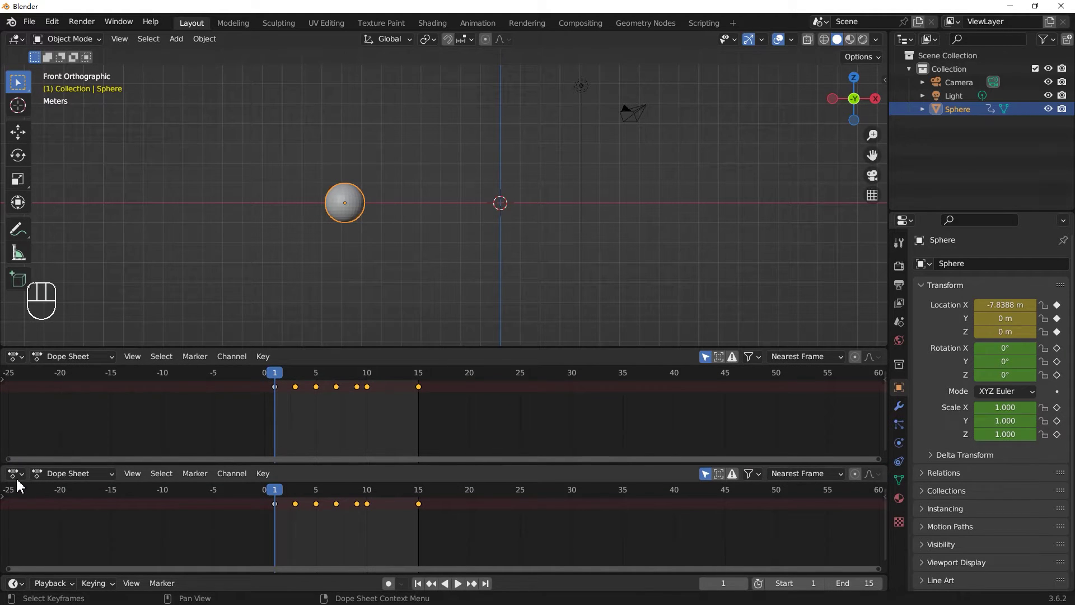
left_click(15, 474)
key("Escape")
left_click(19, 470)
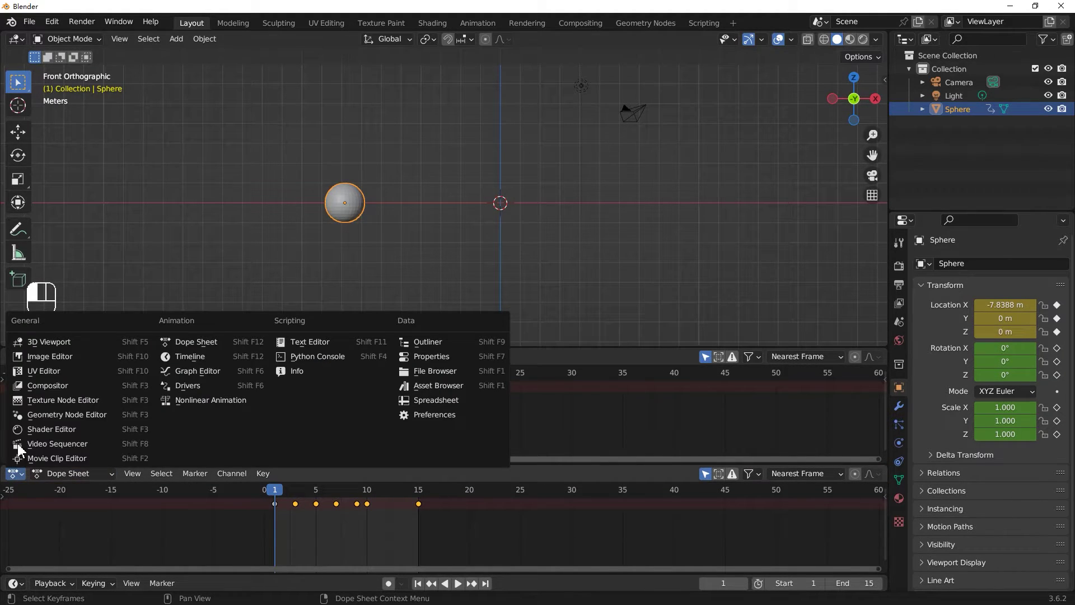
left_click(179, 397)
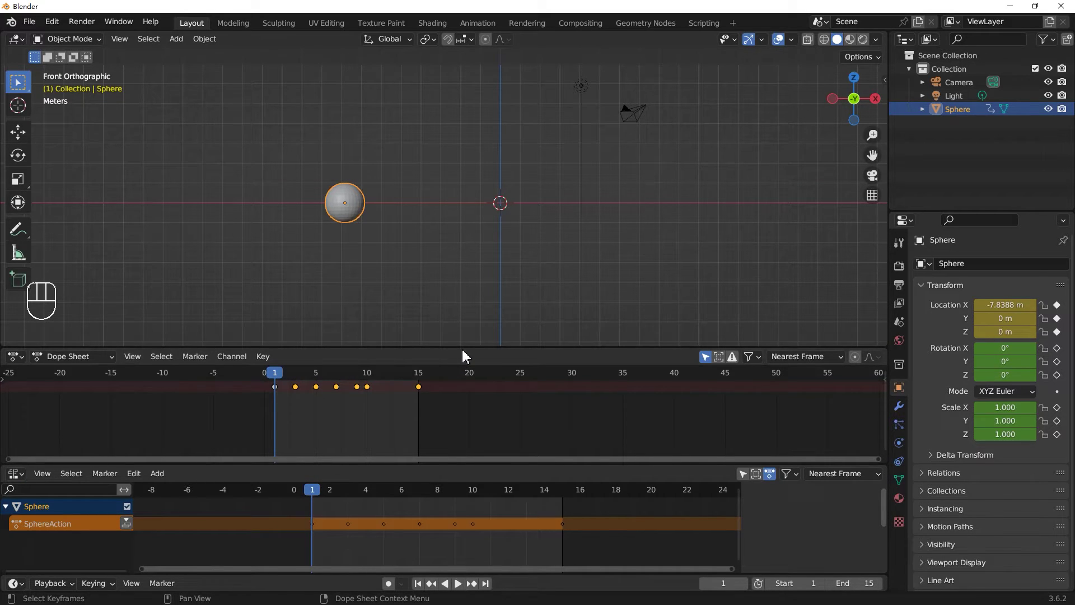
Drag the 3D Viewport/Dope Sheet border upward so the Dope Sheet is taller.
left_click_drag(462, 349, 462, 285)
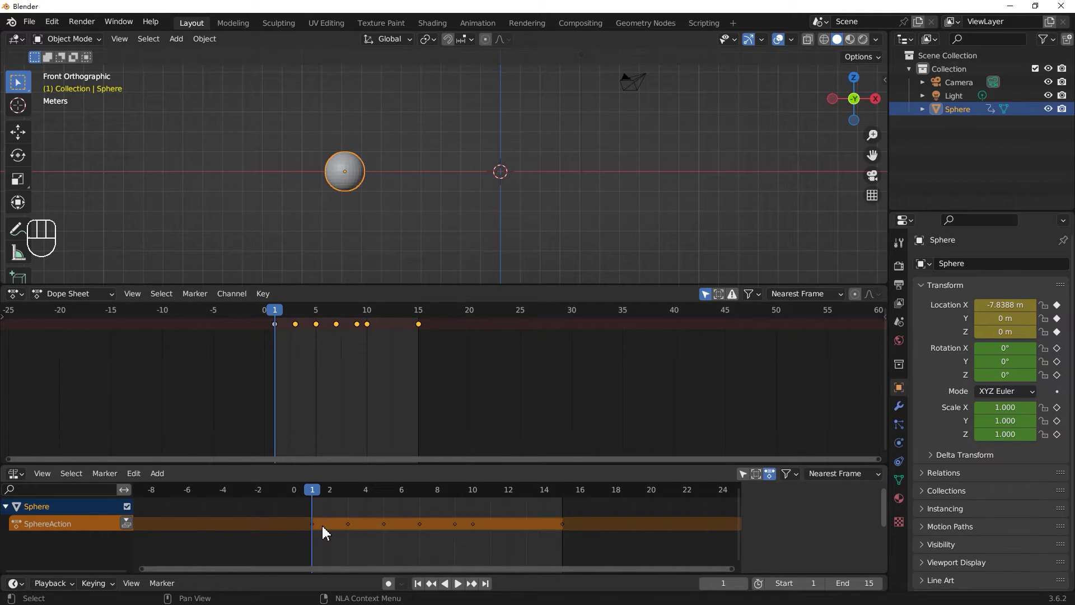
Switch the Dope Sheet to Action Editor and rename SphereAction to 'crazy'.
left_click(80, 294)
left_click(72, 321)
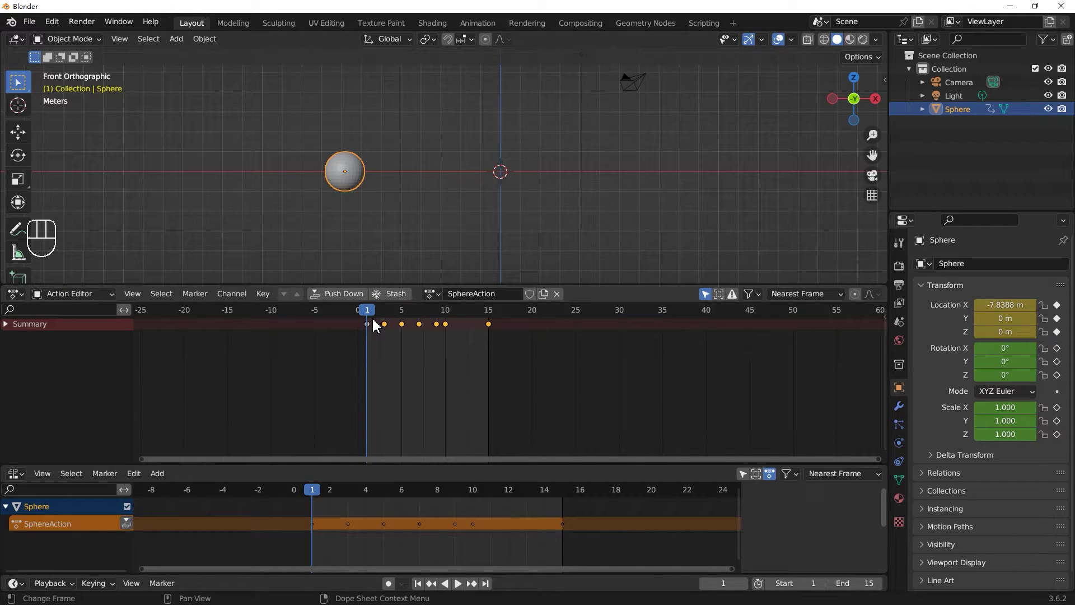
key("space")
key("space")
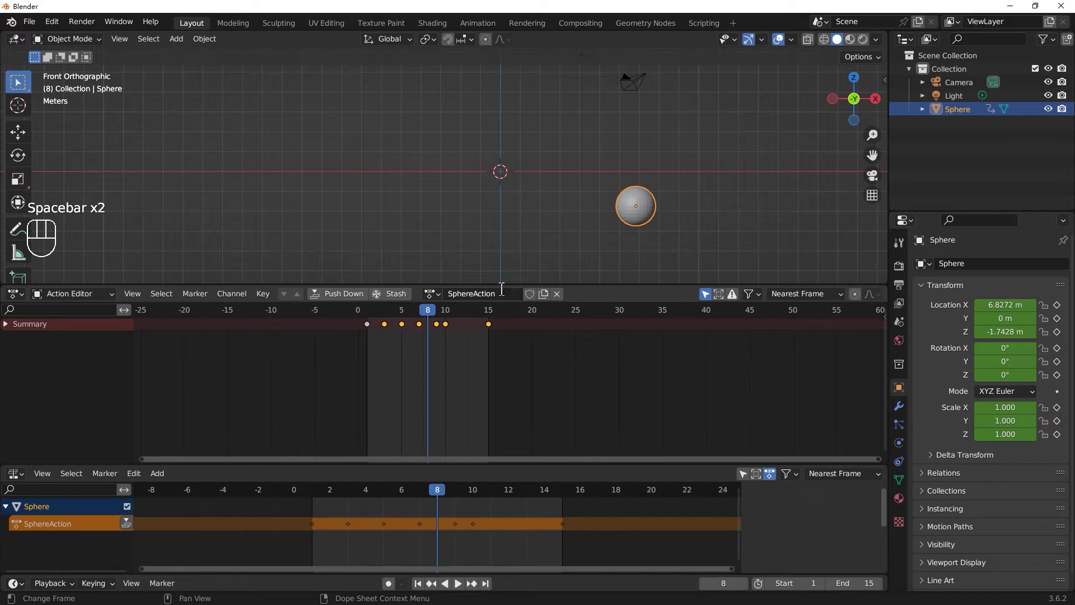
left_click(502, 288)
type("cras")
key("BackSpace")
type("zt")
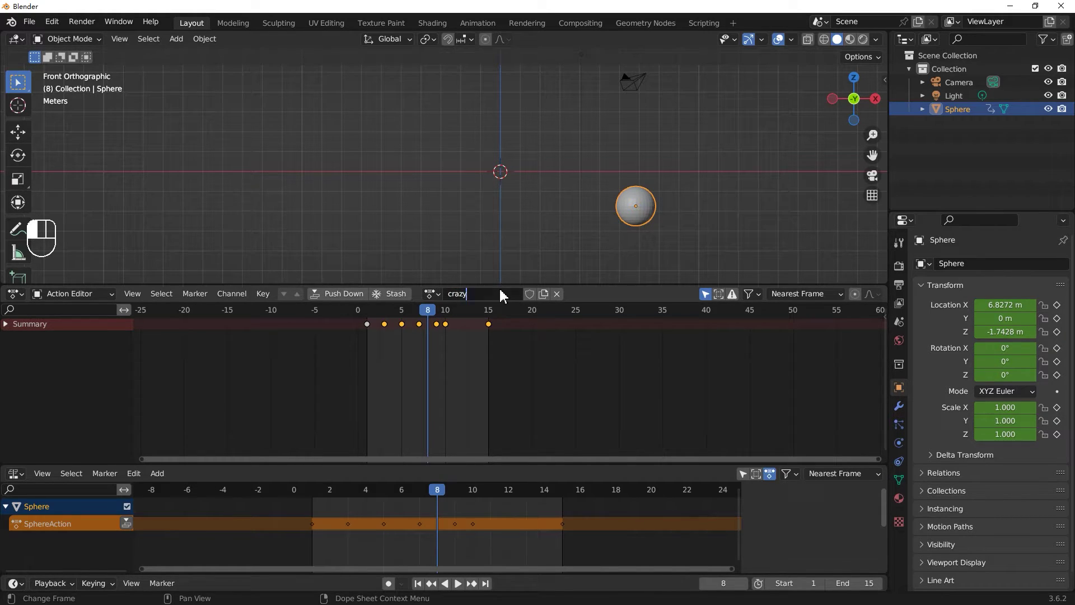
key("Return")
Rewind to frame 0, play the animation, and check the list of actions.
left_click_drag(427, 310, 358, 310)
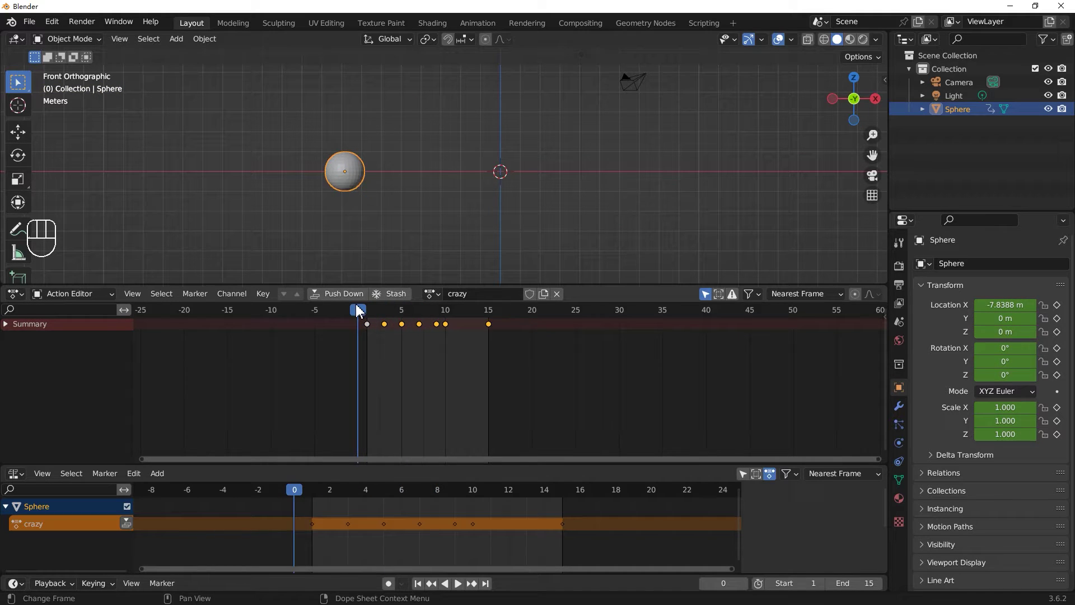
key("space")
key("space")
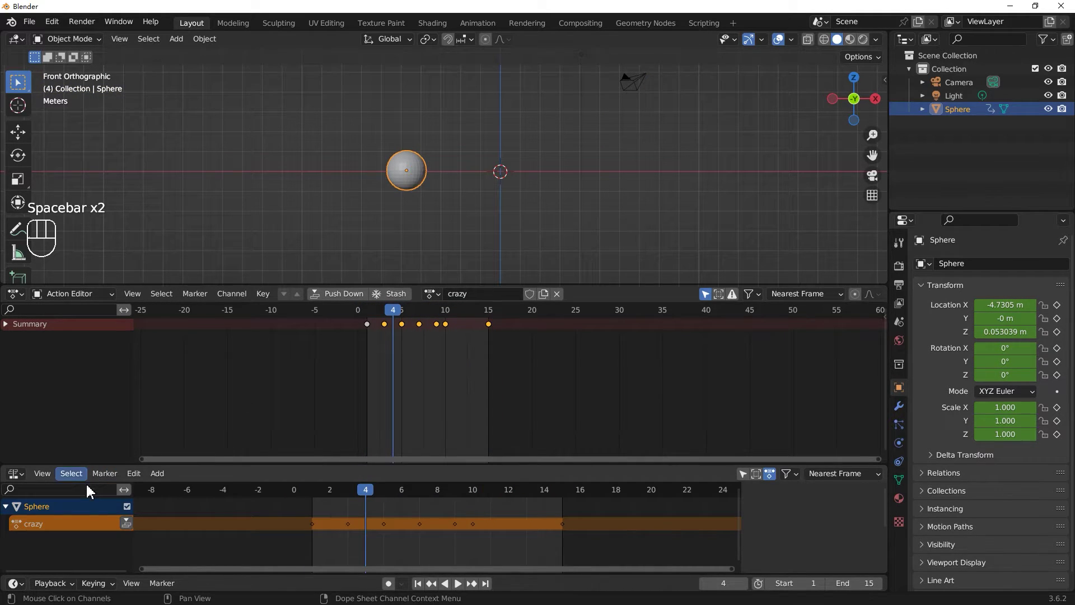
left_click(435, 291)
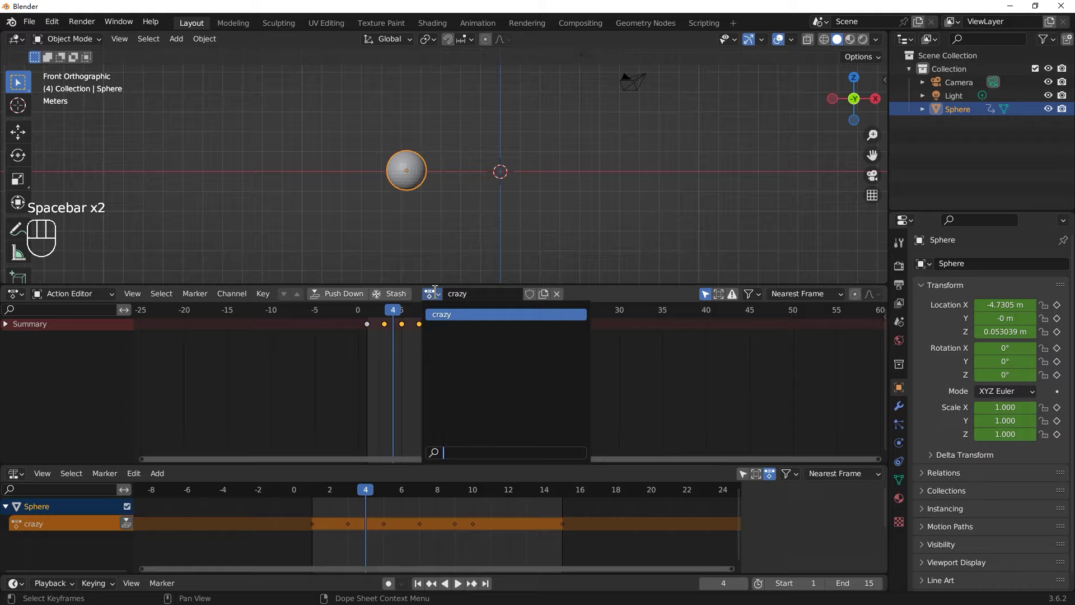
left_click(434, 290)
mouse_move(393, 313)
left_mouse_down()
mouse_move(355, 318)
mouse_move(470, 319)
mouse_move(399, 328)
left_mouse_up()
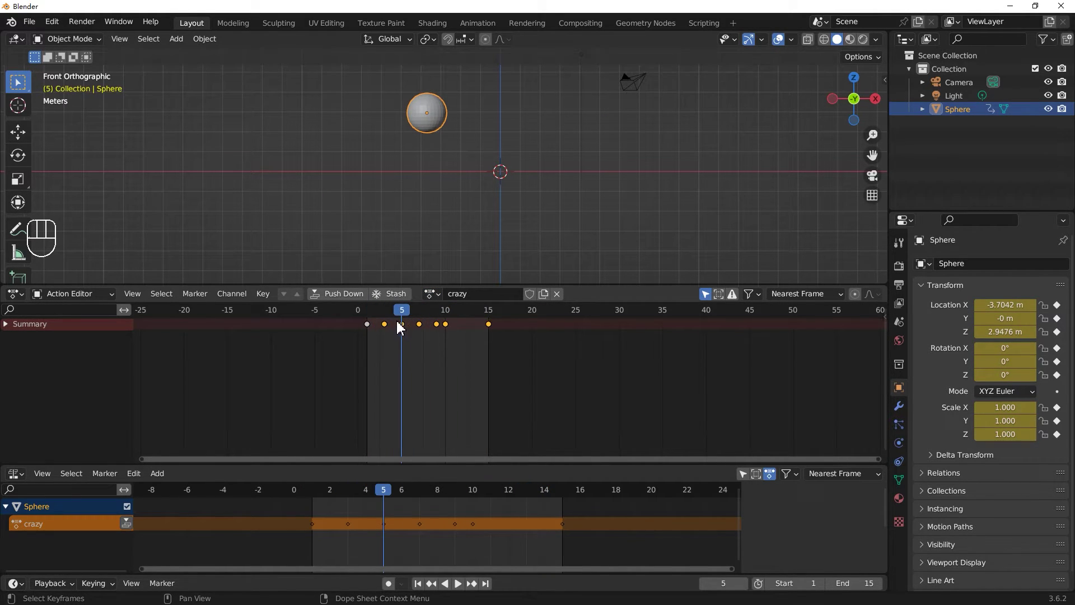
Push the 'crazy' action down into an NLA strip and set the scene end frame to 100.
left_click(349, 292)
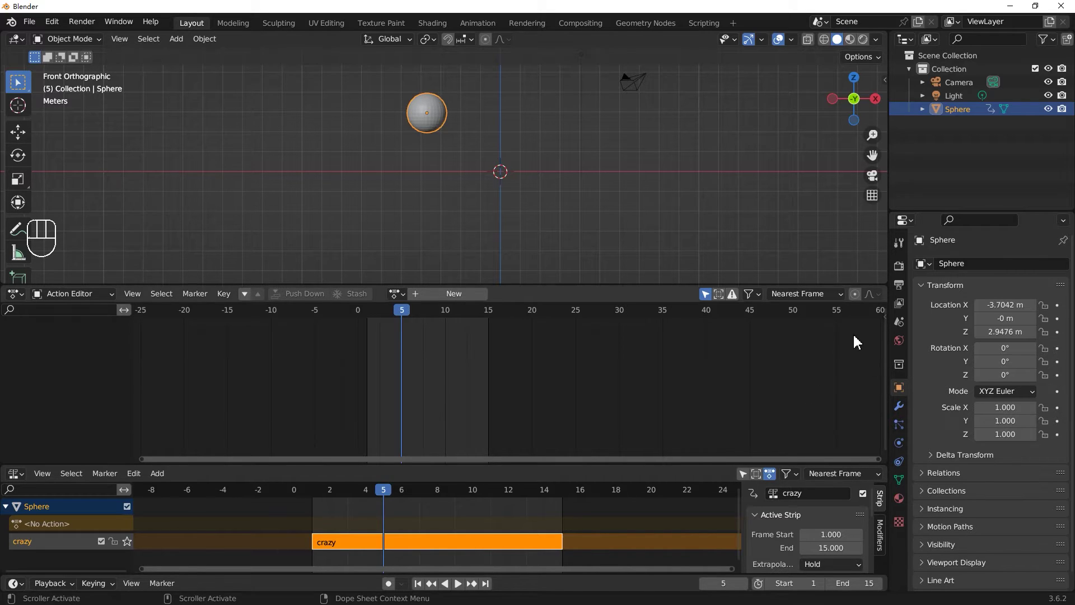
left_click(855, 582)
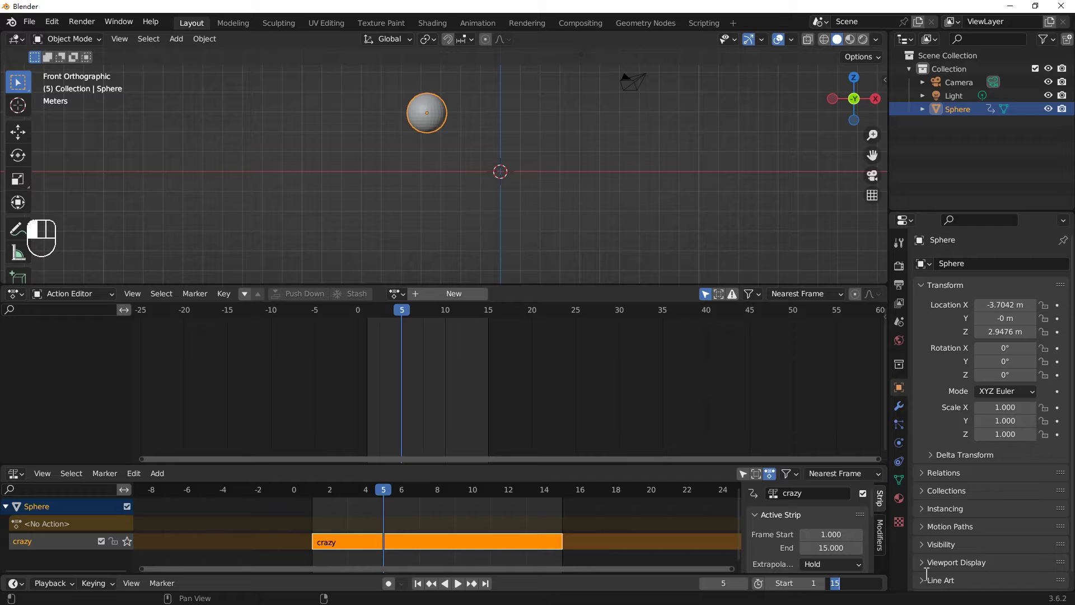
type("100")
left_click(670, 417)
Zoom out and pan the NLA editor to show frames up to 100, then scrub back toward the start.
scroll(593, 516, "down", 2)
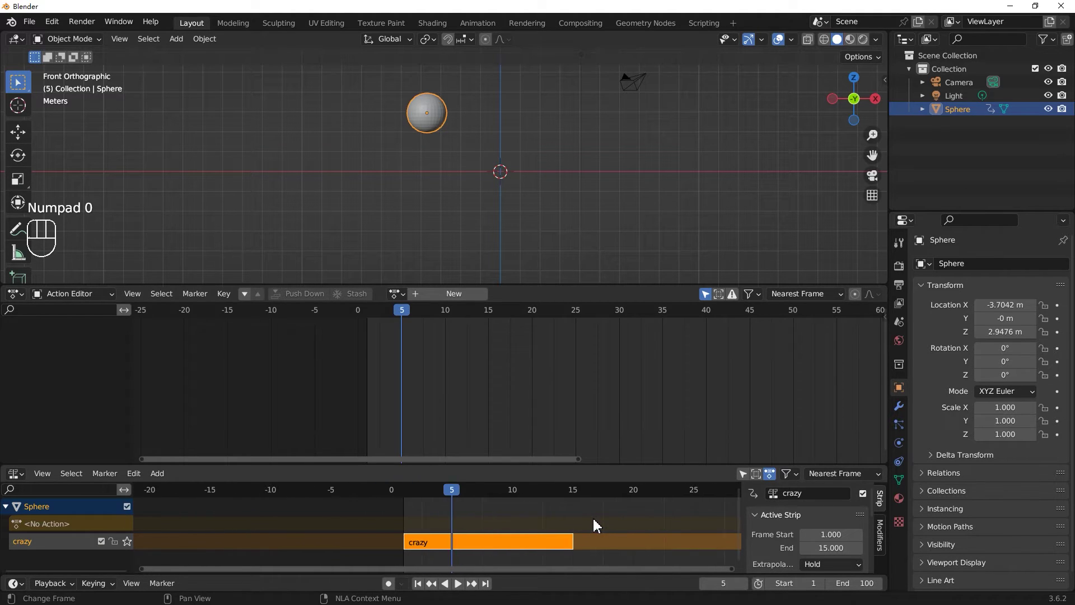
scroll(592, 516, "down", 2)
middle_click_drag(621, 522, 379, 537, "shift")
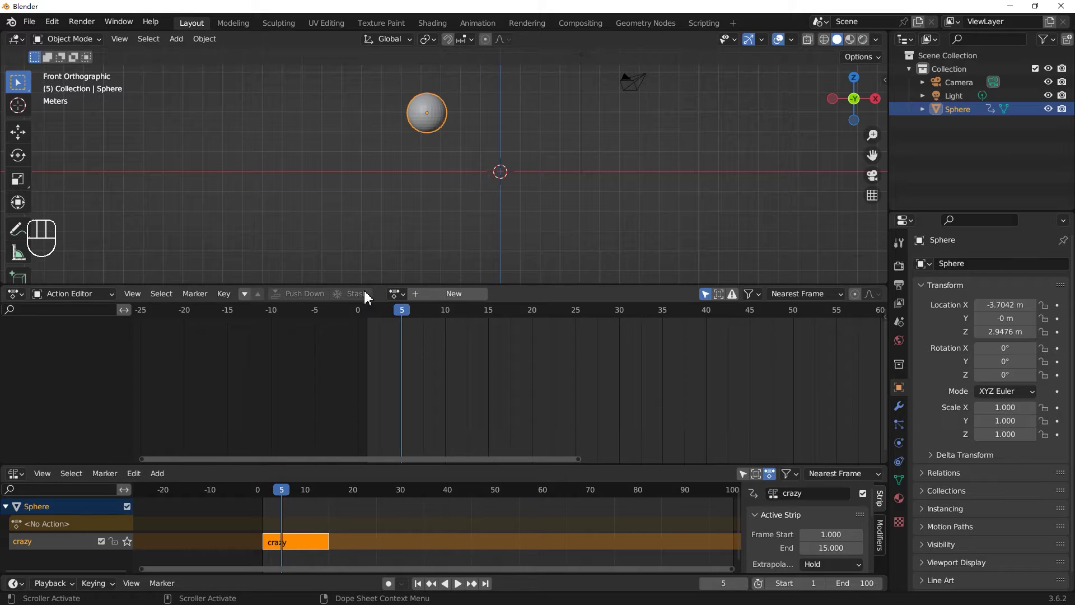
left_click_drag(398, 309, 364, 311)
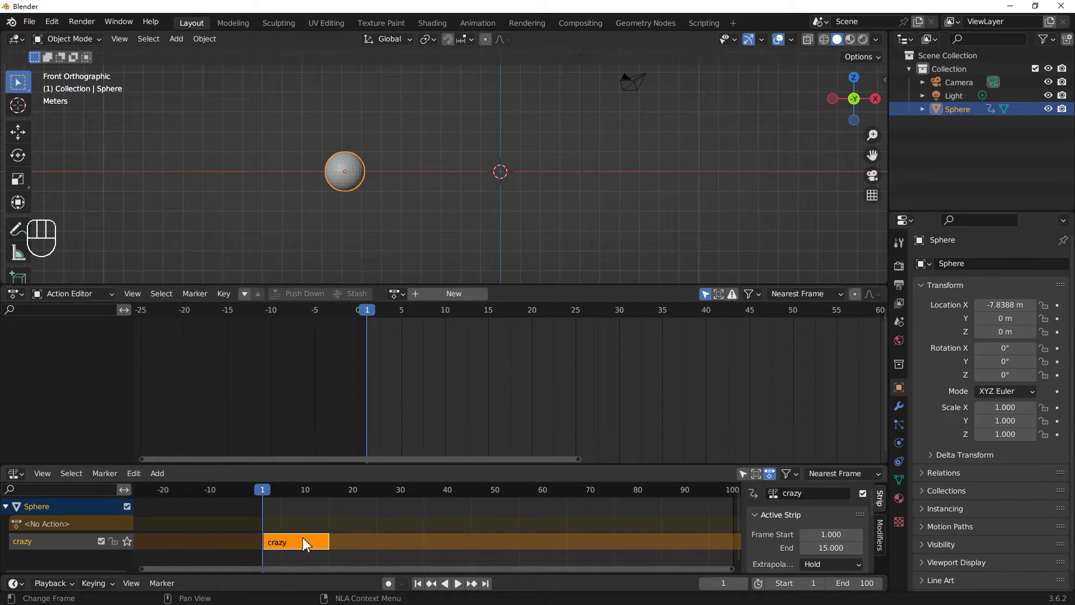
Preview the crazy strip's action in tweak mode, then exit and return to frame 1.
key("Tab")
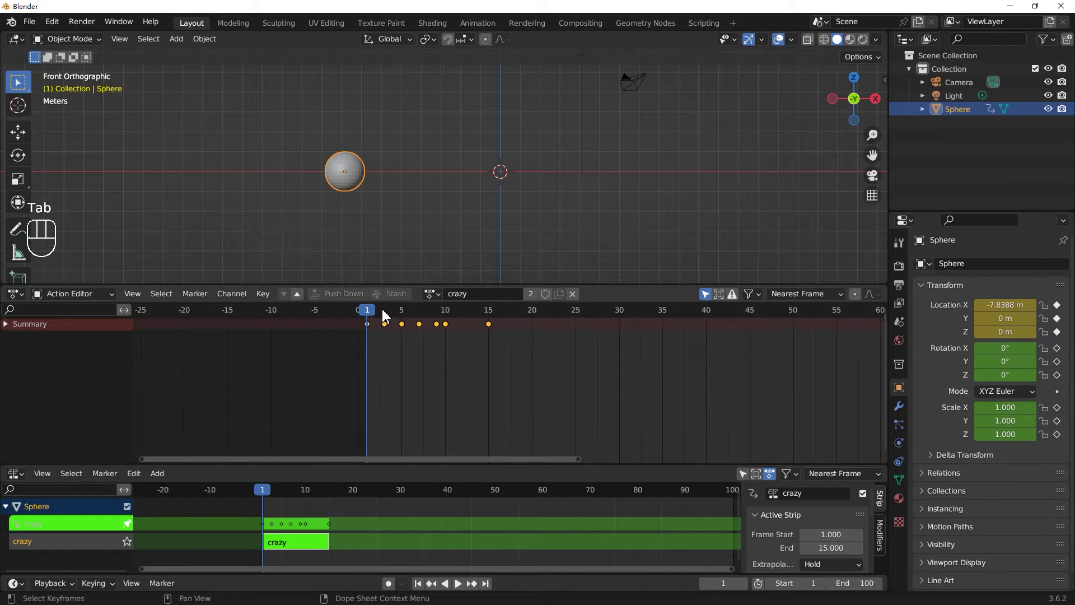
key("space")
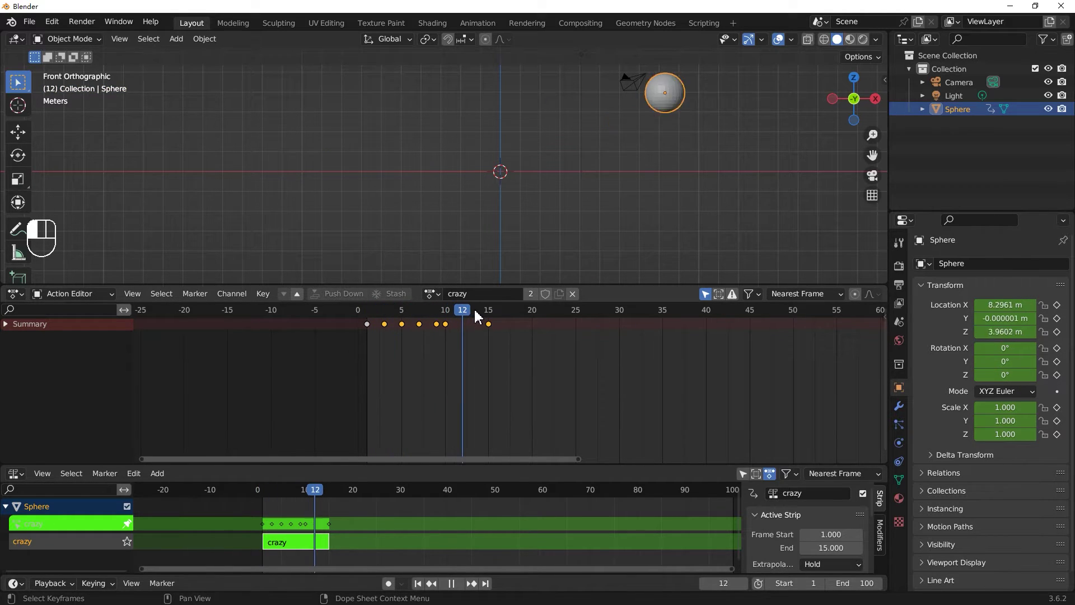
key("space")
key("Tab")
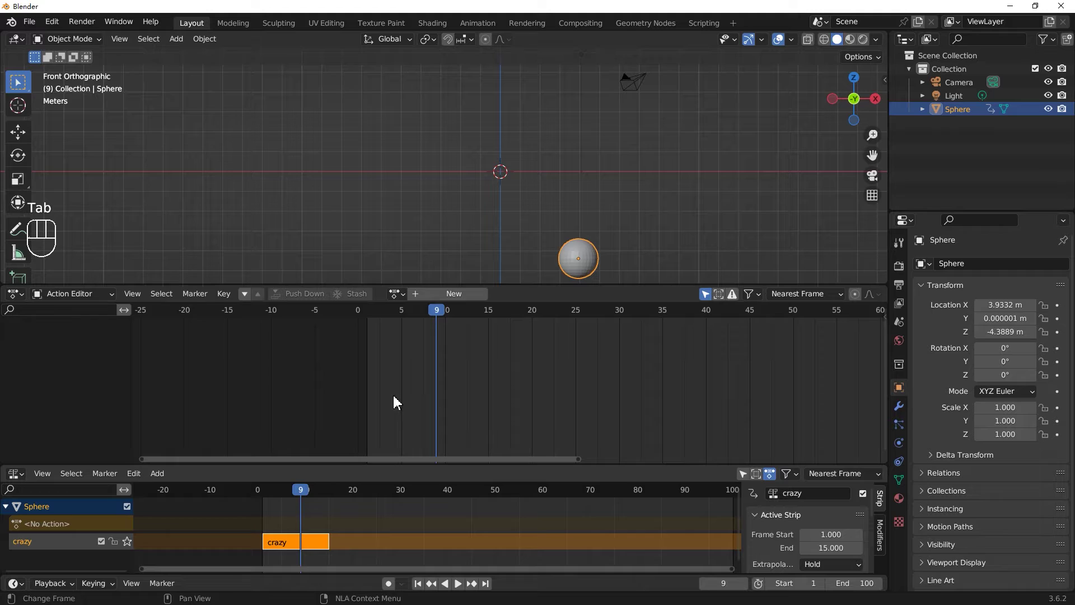
left_click_drag(424, 314, 366, 314)
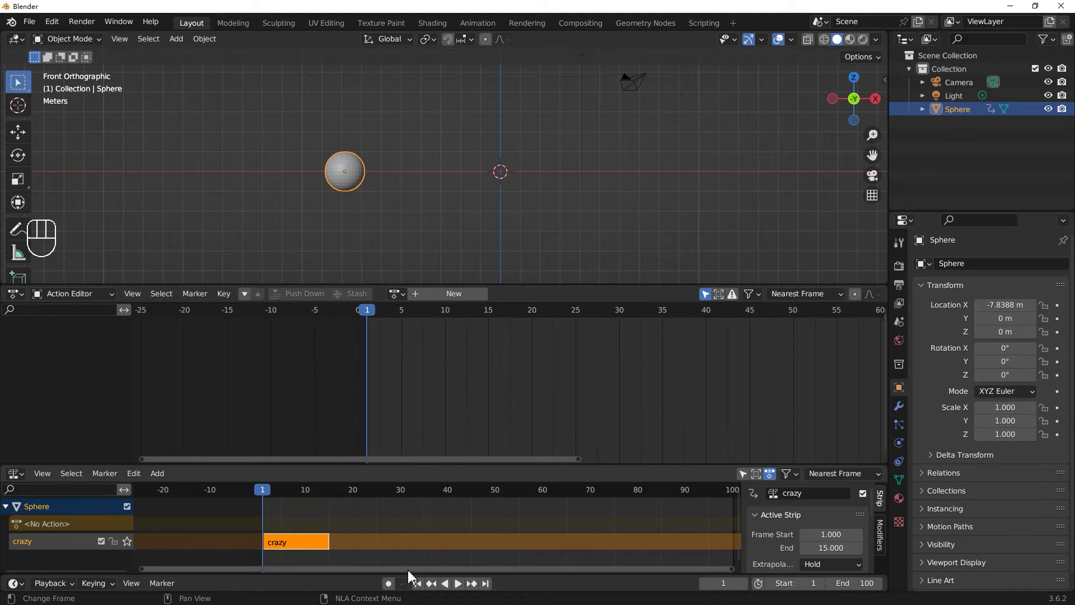
Enable Auto Keying and key shrinking and growing sphere scales at frames 1, 3 and 5.
left_click(388, 582)
key("s")
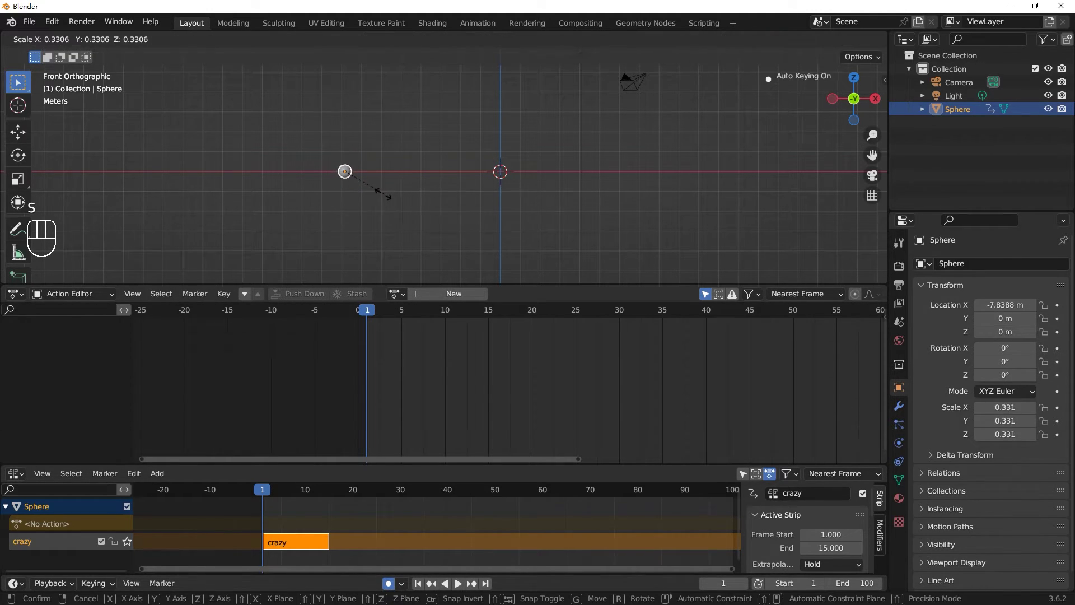
left_click(379, 199)
left_click(386, 312)
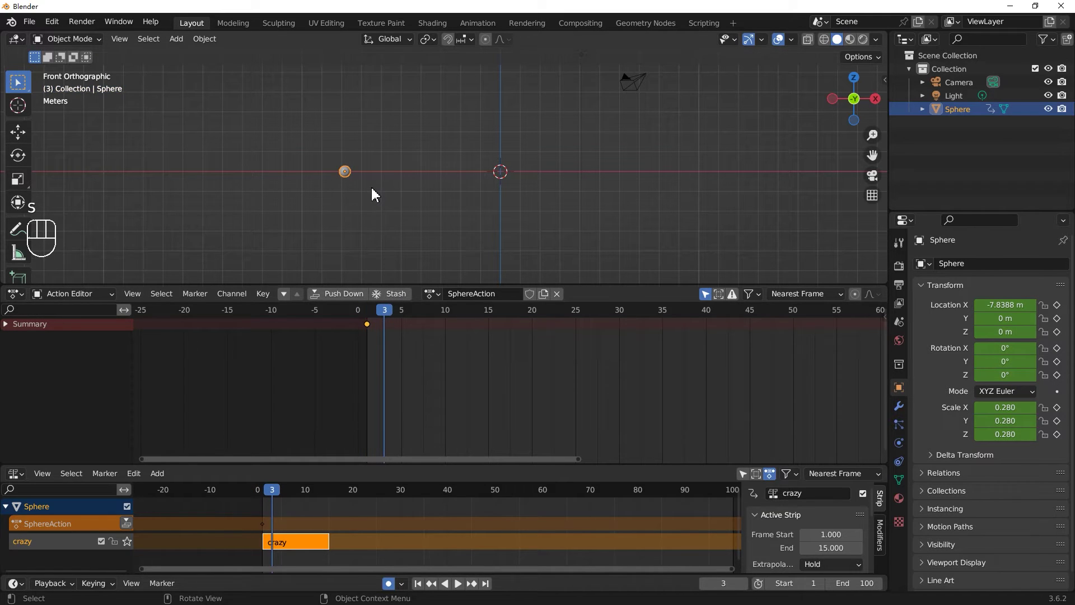
key("g")
key("ctrl+z")
key("ctrl+z")
key("ctrl+z")
key("ctrl+z")
key("ctrl+z")
key("ctrl+z")
key("ctrl+z")
key("ctrl+z")
key("ctrl+z")
key("s")
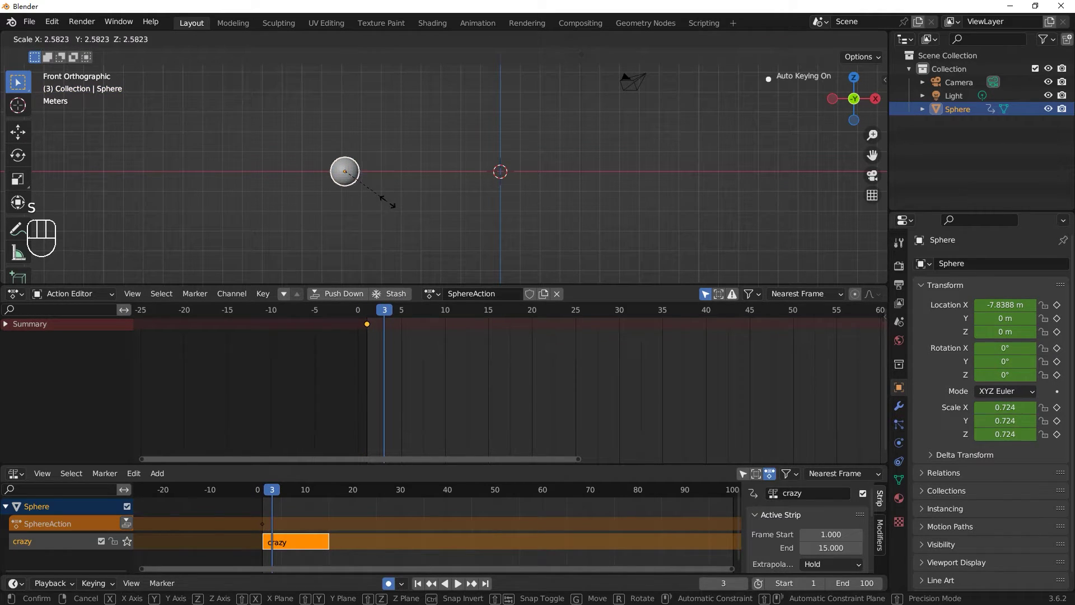
left_click(452, 242)
left_click(401, 311)
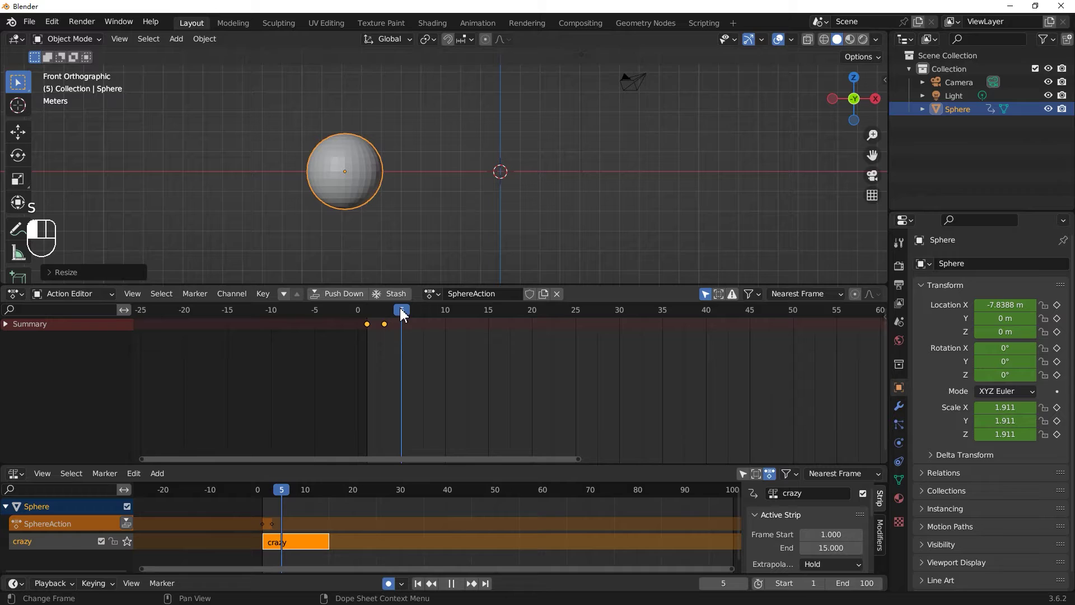
key("s")
left_click(364, 197)
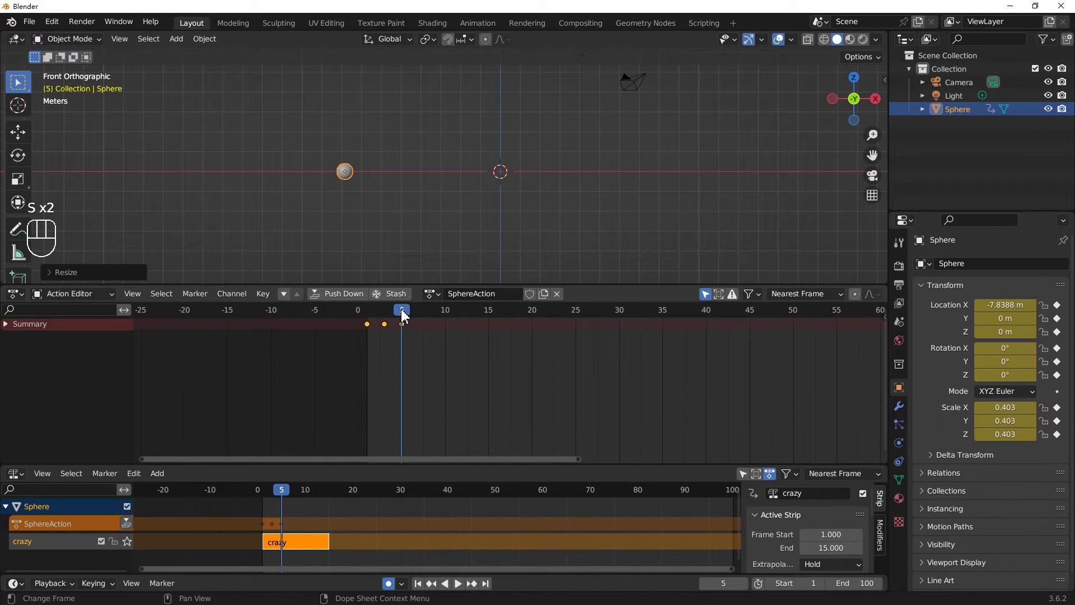
Key further sphere scale changes at frames 7, 10 and 15.
left_click_drag(402, 310, 418, 309)
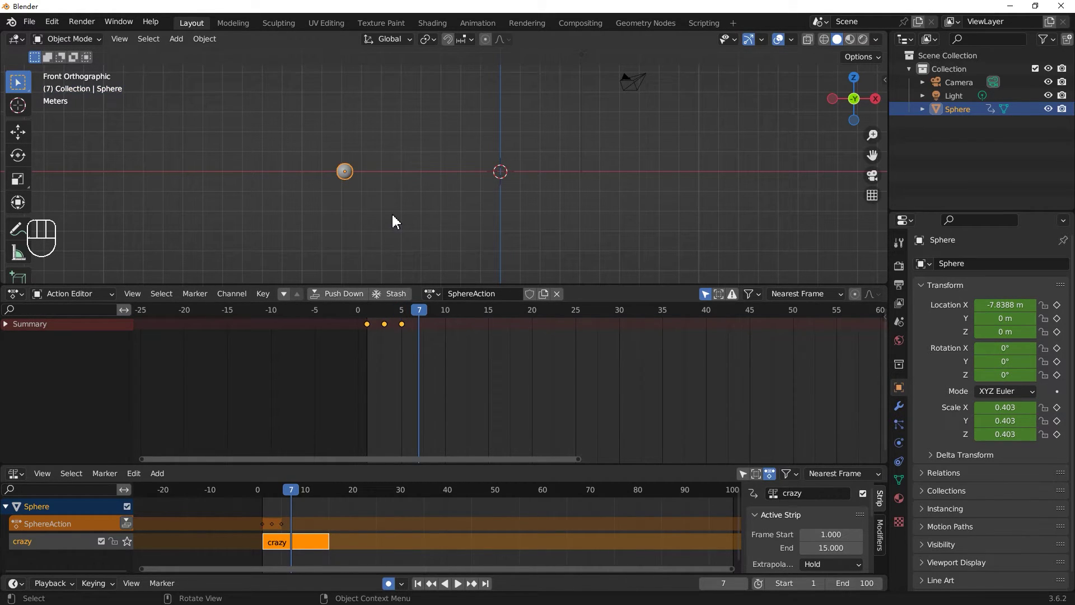
key("s")
left_click(363, 197)
left_click_drag(418, 315, 446, 312)
key("s")
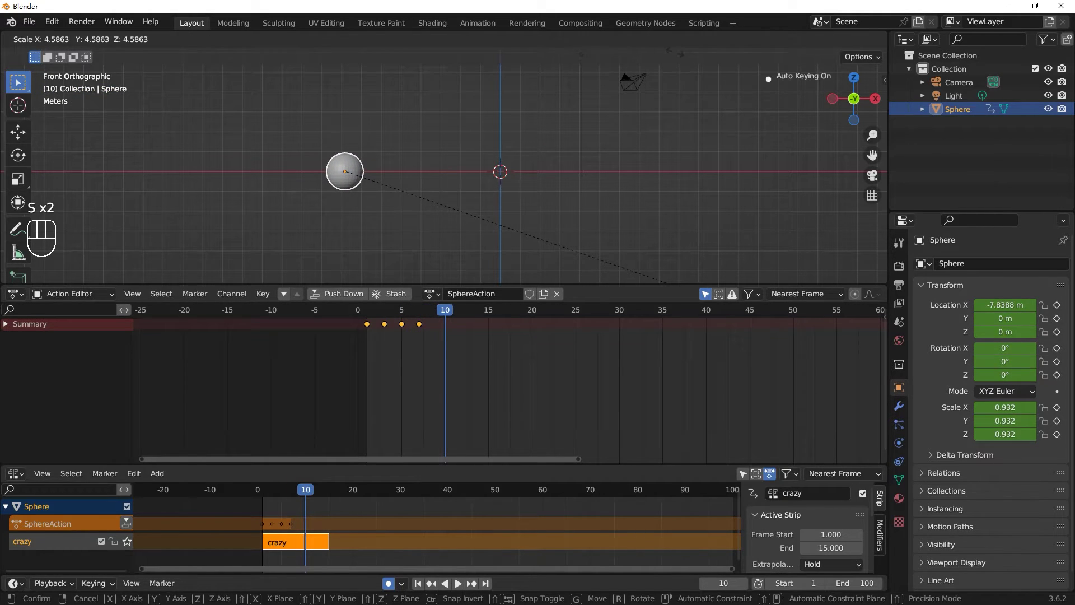
left_click(576, 196)
key("space")
left_click_drag(468, 318, 488, 315)
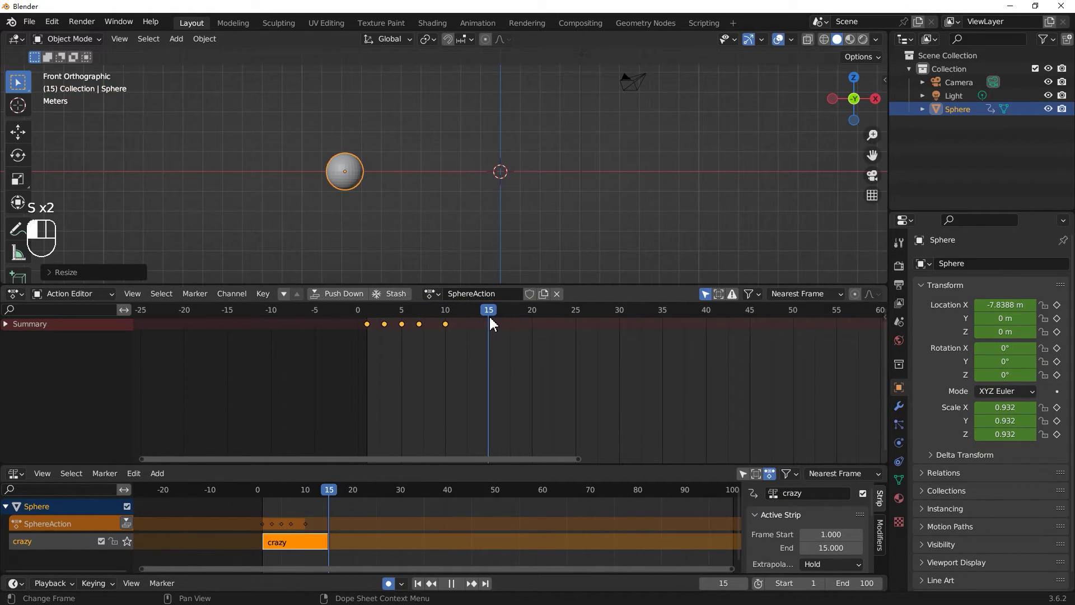
key("s")
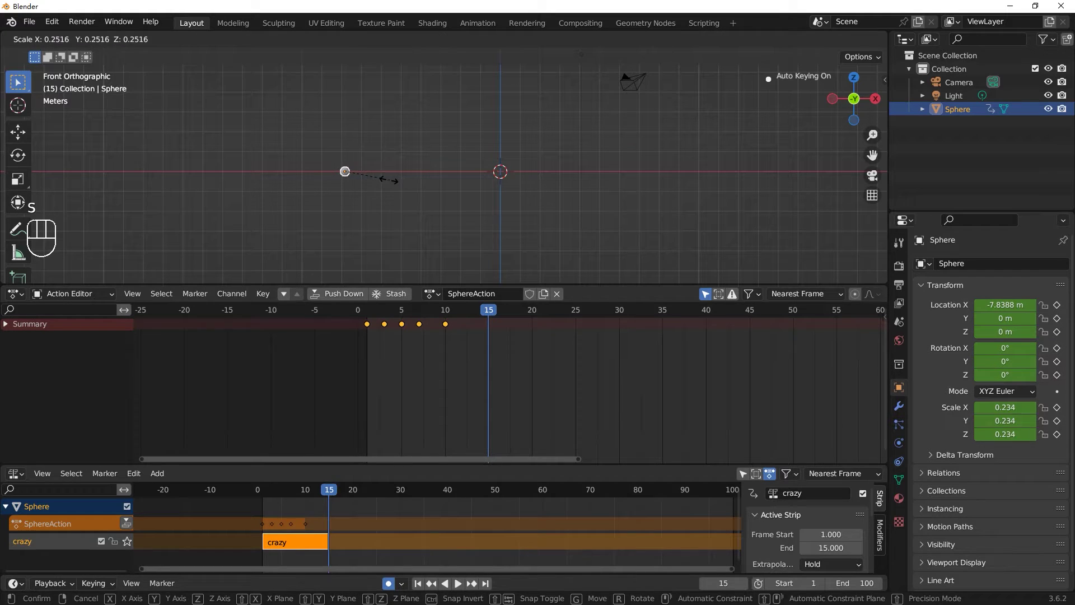
left_click(477, 262)
Play back the new scaling animation from frame 1.
left_click_drag(487, 310, 370, 318)
key("space")
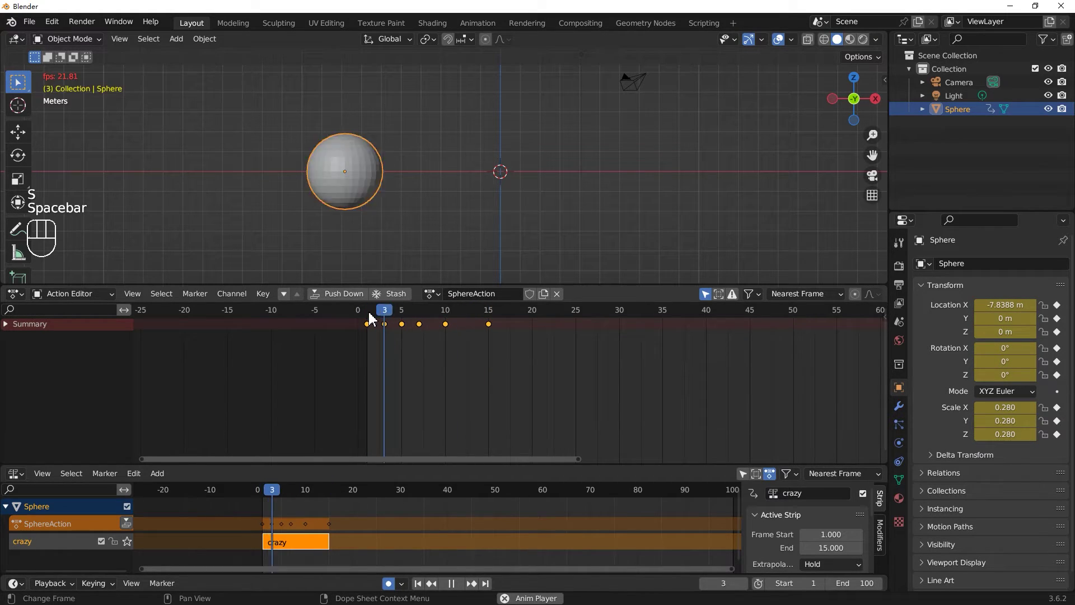
key("space")
left_click_drag(530, 310, 364, 312)
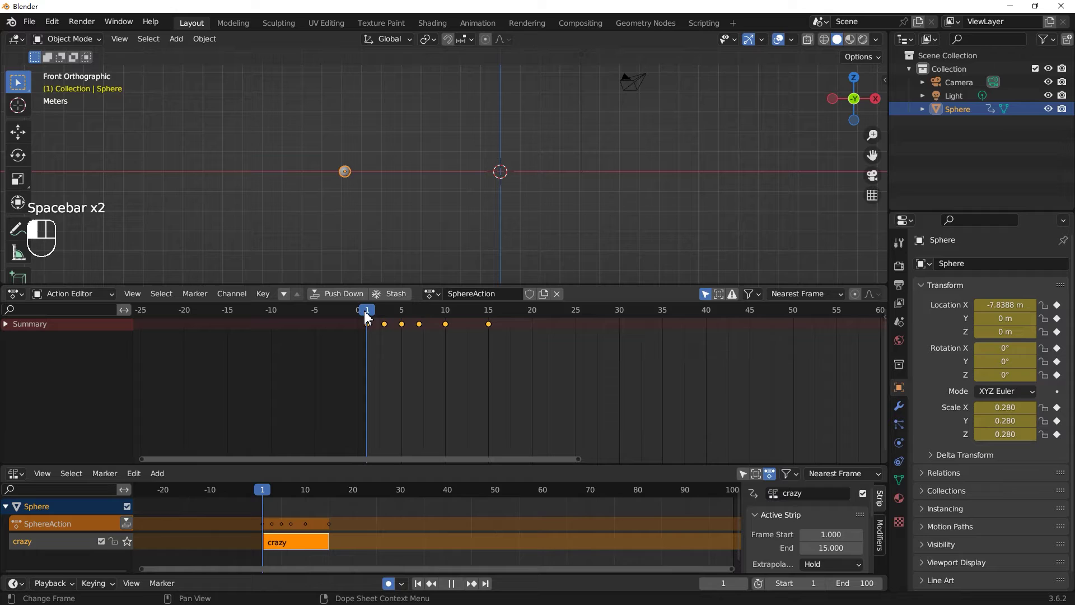
key("space")
key("space")
Rename SphereAction to 'zoom'.
left_click(490, 292)
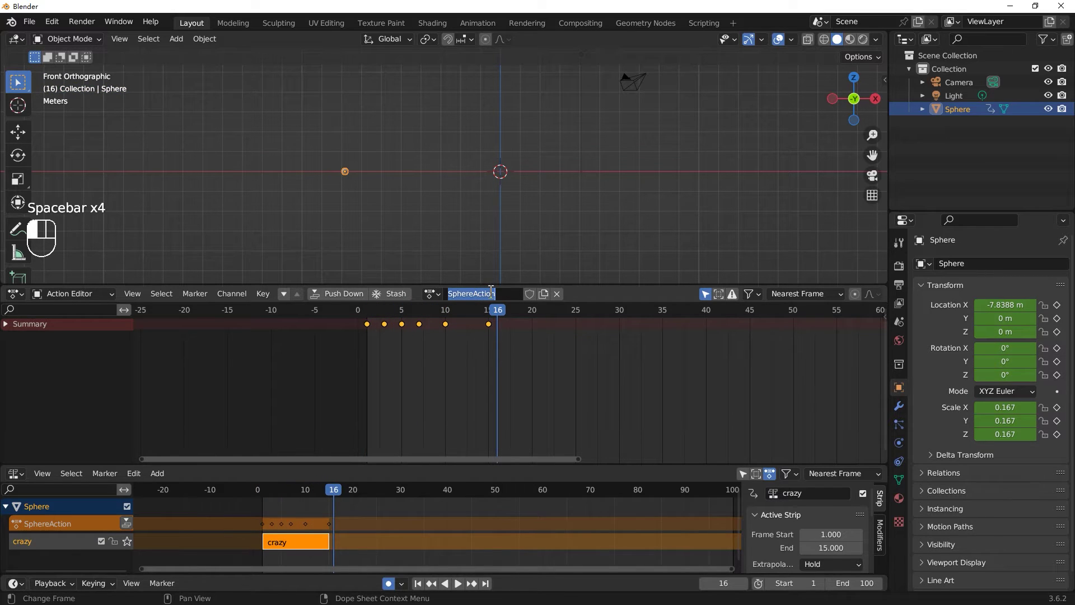
type("zoom")
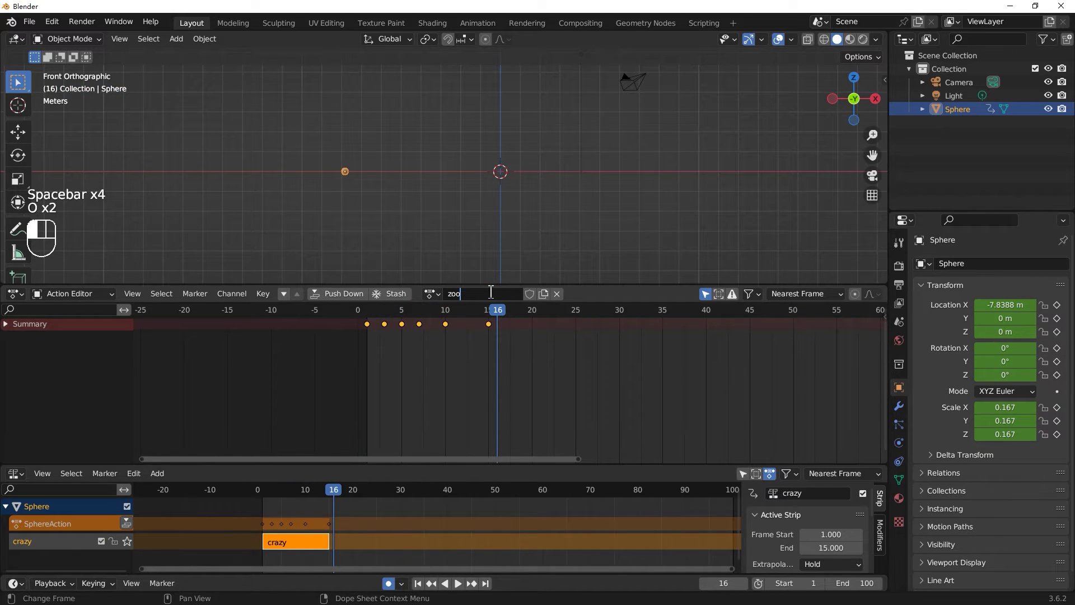
left_click(559, 347)
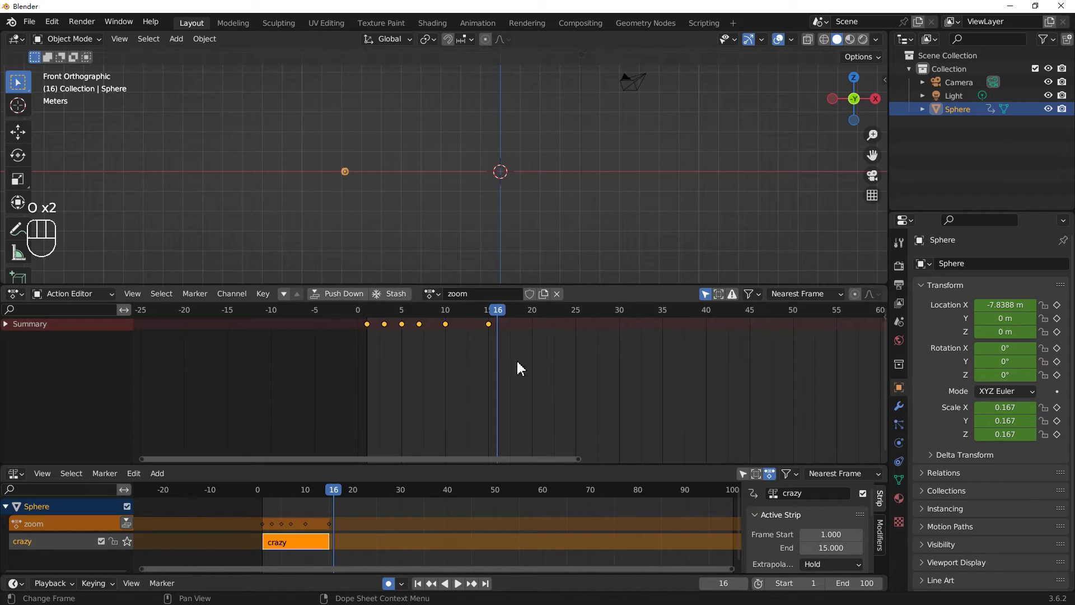
Select the zoom NLA track, enlarge the NLA editor, and move to frame 39.
left_click(65, 523)
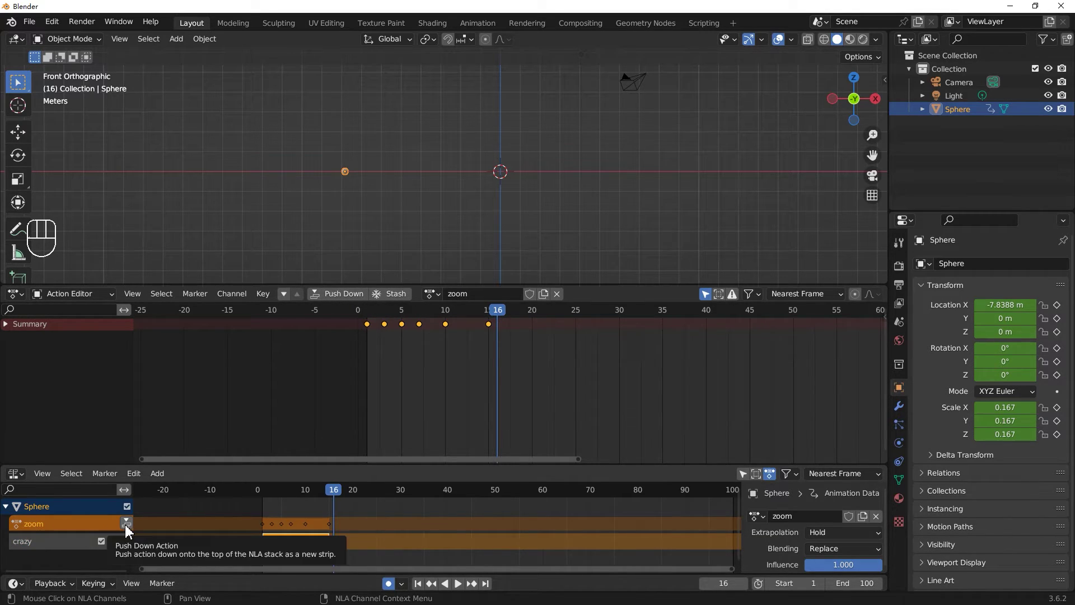
left_click_drag(740, 465, 700, 381)
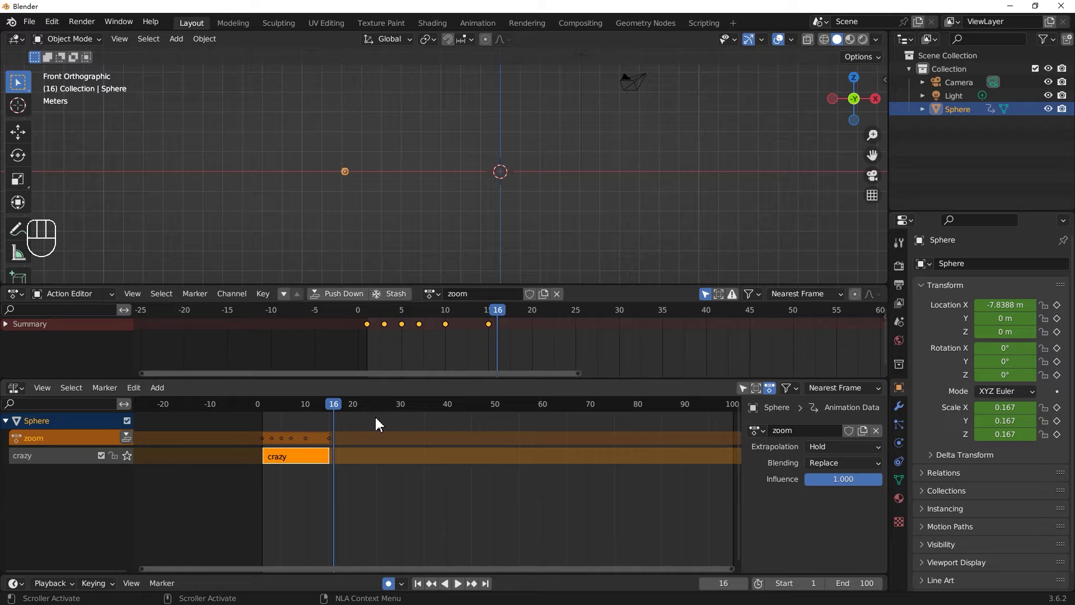
left_click_drag(332, 406, 443, 403)
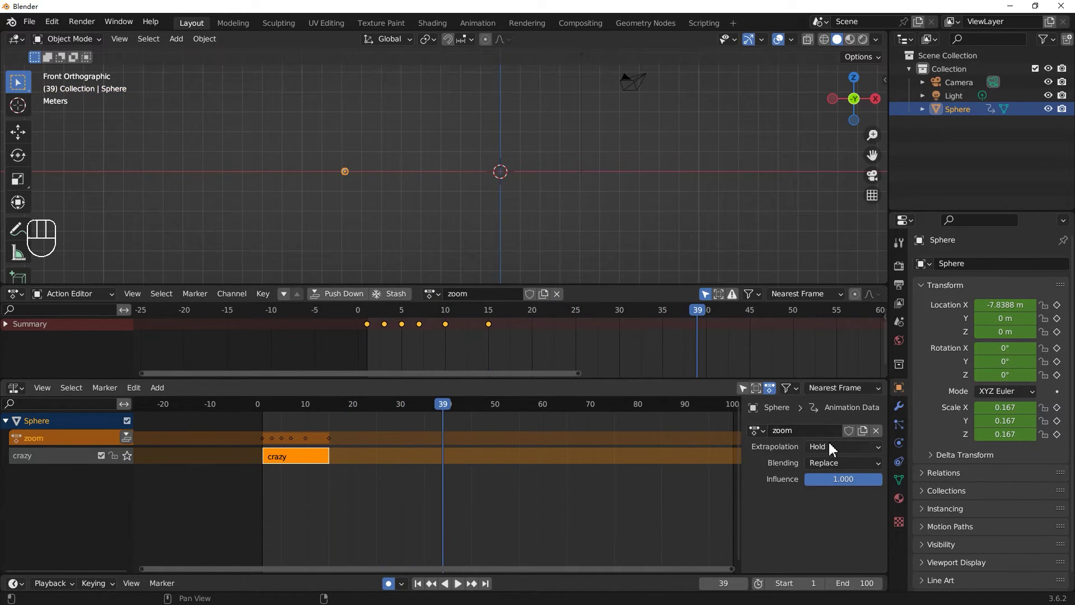
Set the zoom action's Extrapolation to Nothing and scrub the timeline to check it.
left_click(830, 447)
left_click(832, 459)
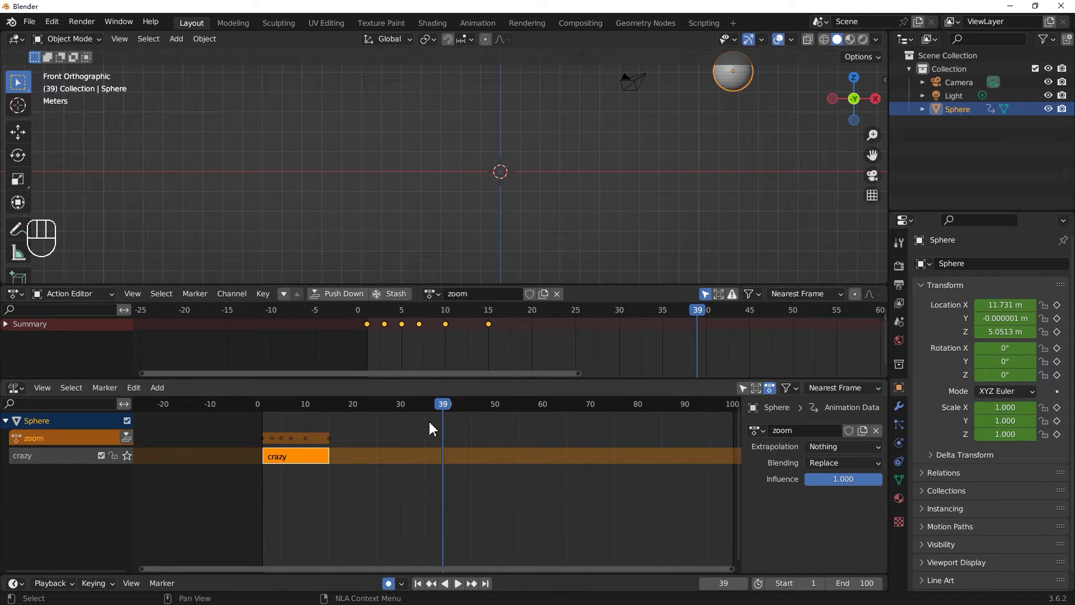
key("space")
left_click_drag(422, 406, 277, 416)
left_click_drag(347, 437, 282, 428)
key("space")
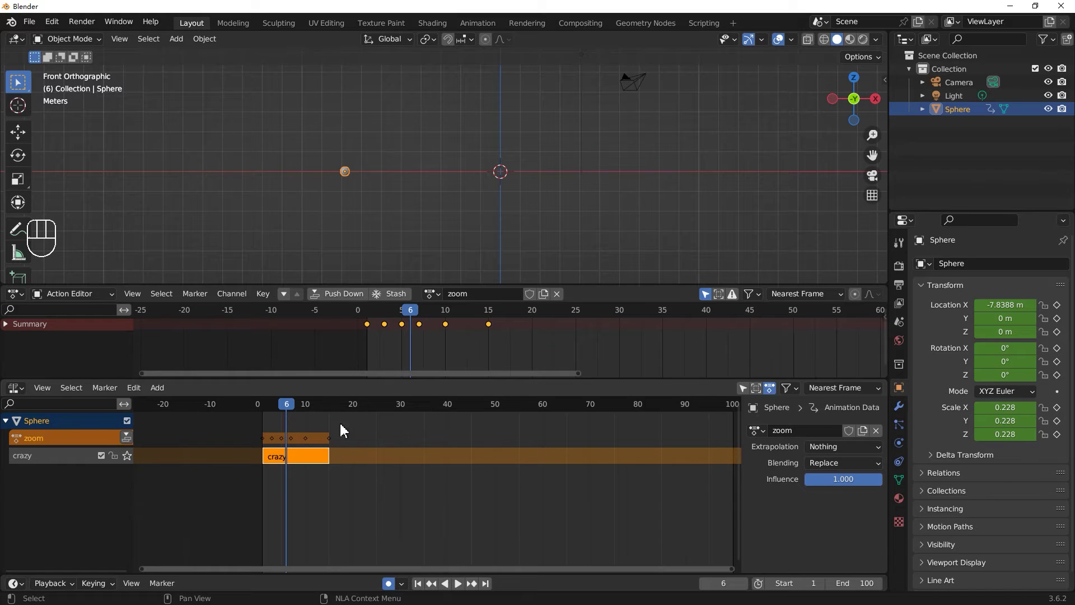
Push the zoom action down into an NLA strip and play both strips.
left_click(353, 296)
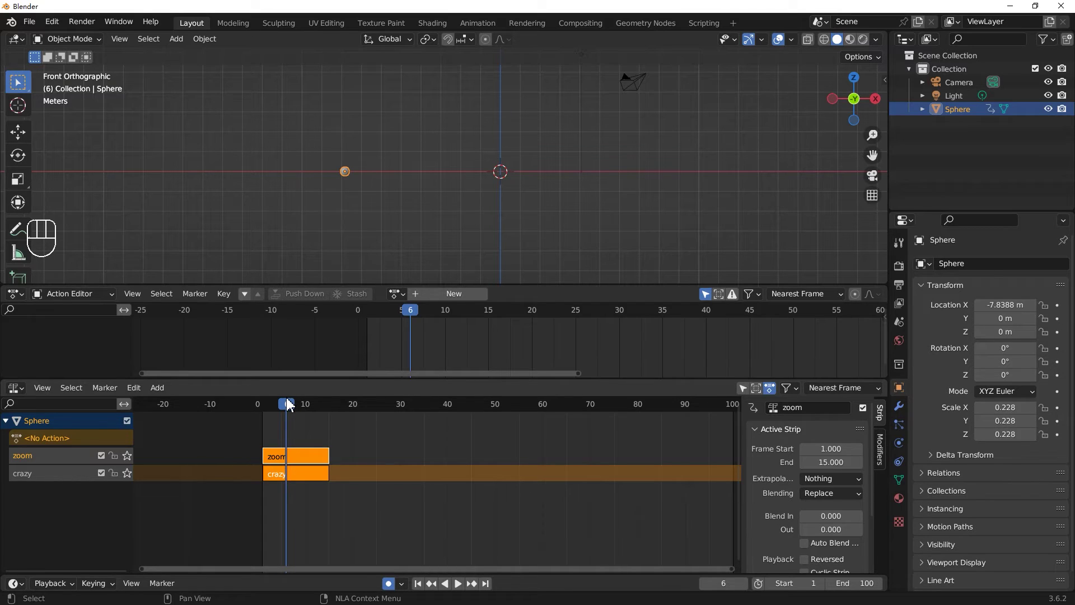
left_click_drag(286, 402, 260, 404)
key("space")
key("space")
key("space")
key("space")
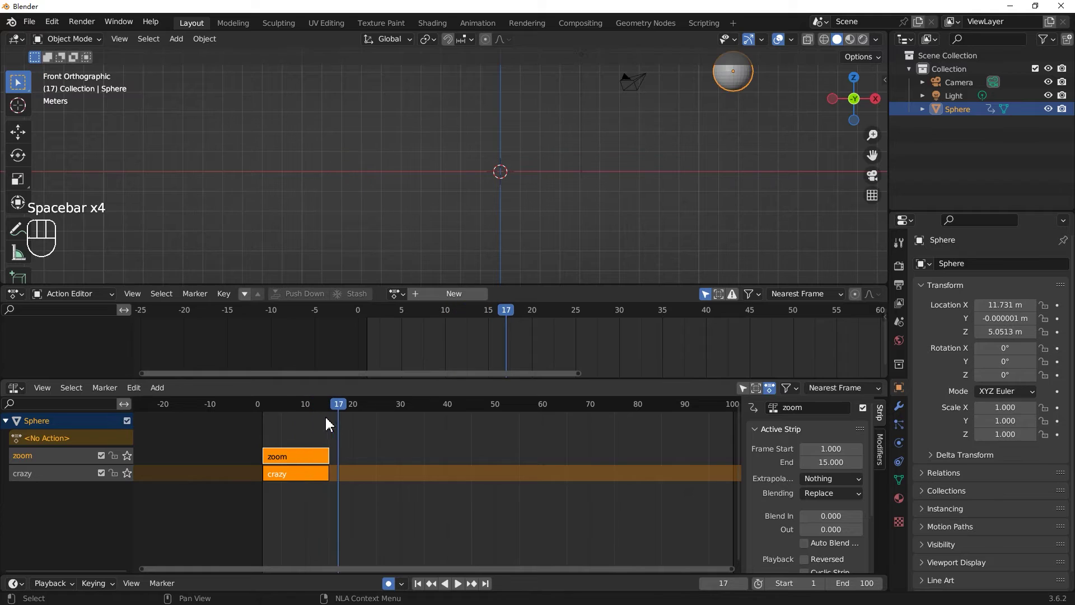
left_click_drag(338, 407, 255, 413)
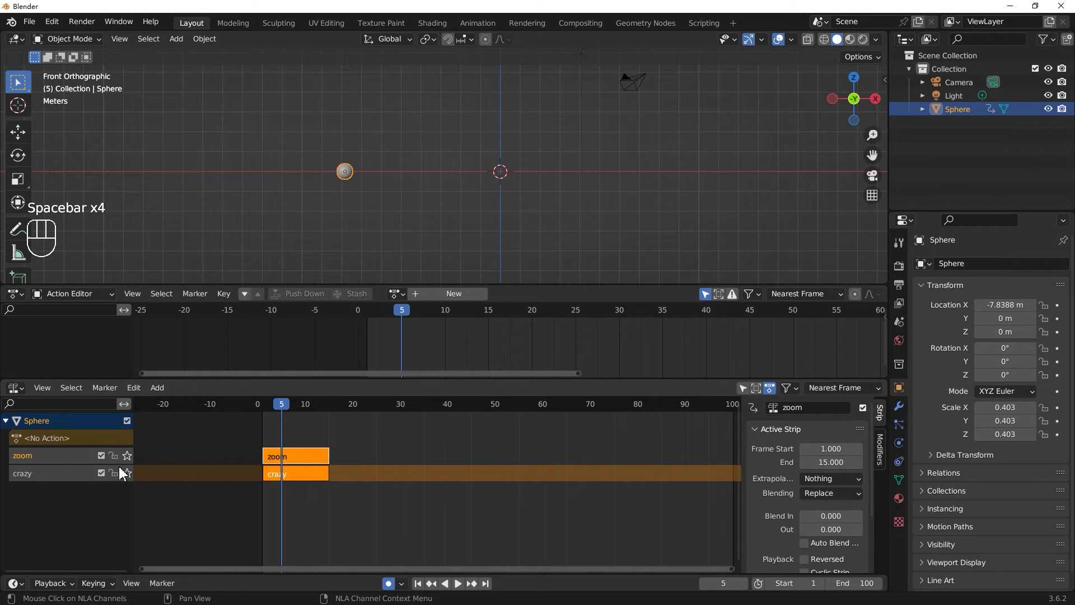
Set the zoom strip's Blending to Combine and preview the animation.
left_click(814, 492)
left_click(824, 512)
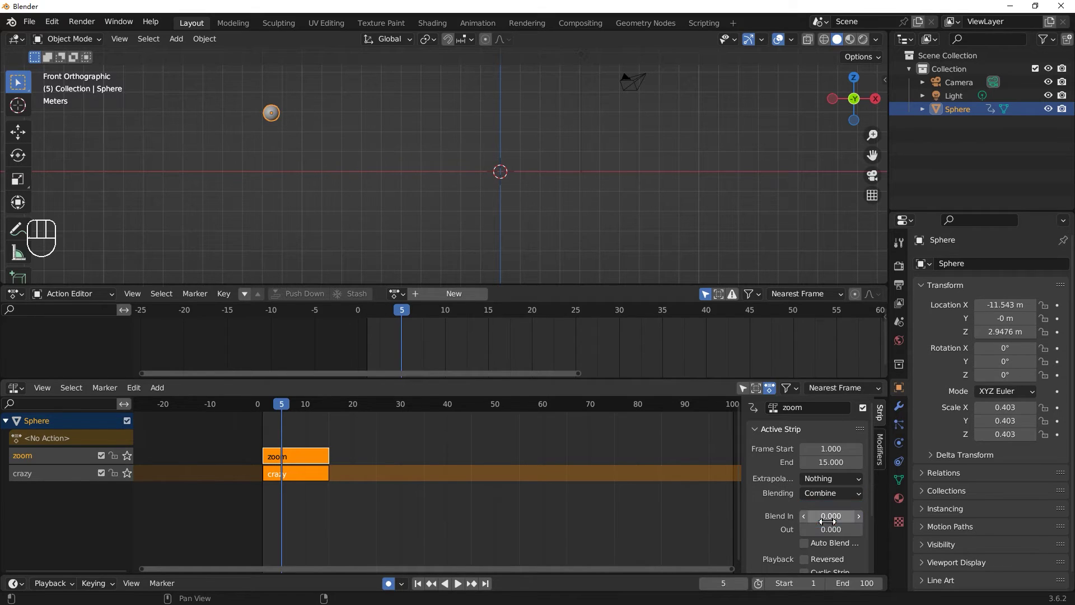
key("space")
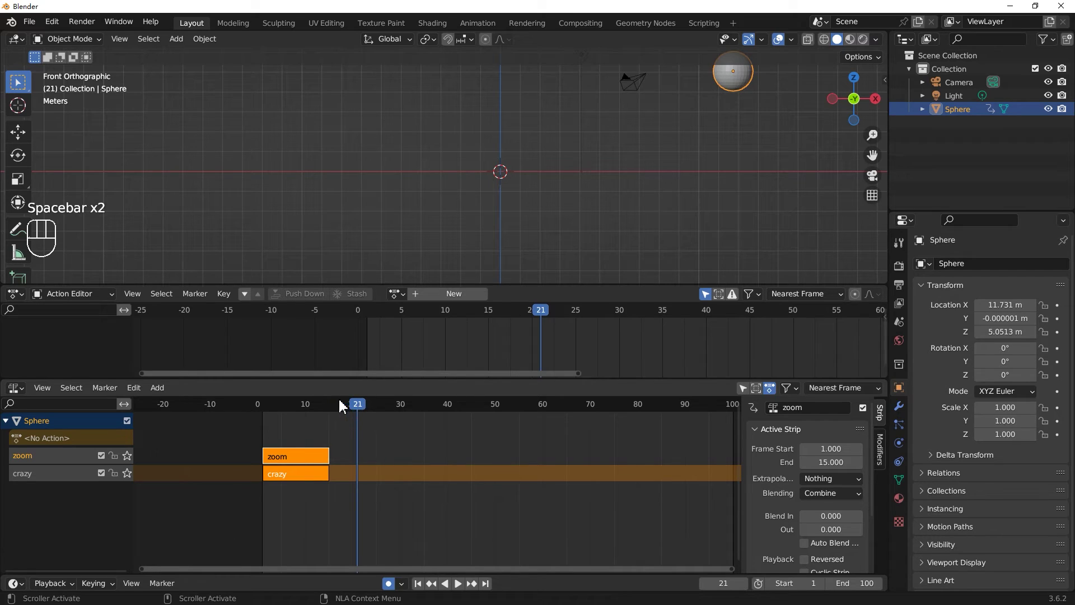
left_click_drag(340, 401, 264, 417)
key("space")
key("space")
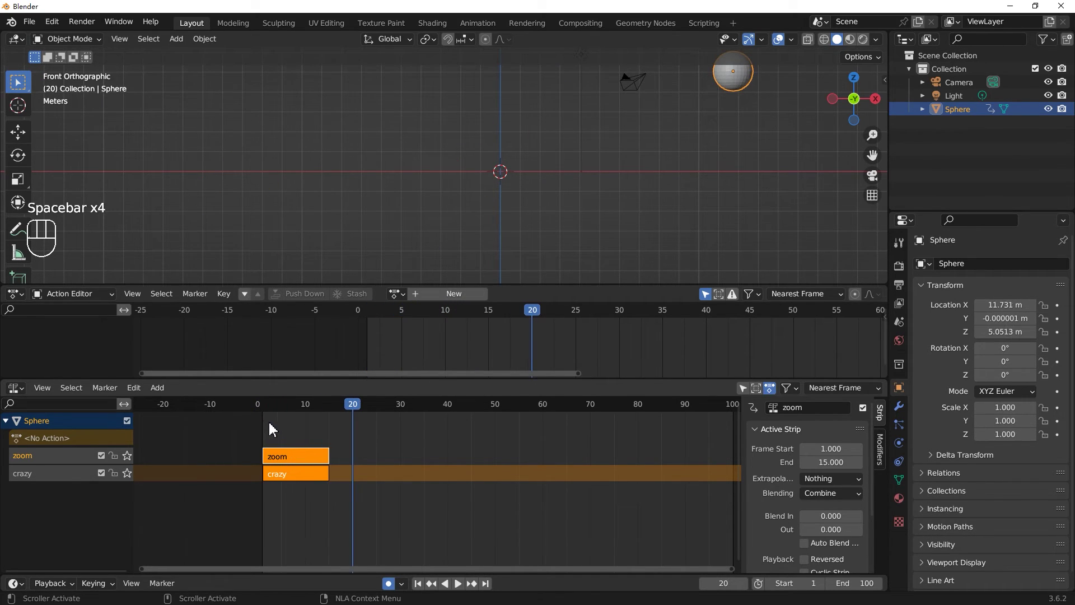
Select only the zoom strip and set its Extrapolation to Hold.
left_click(311, 455)
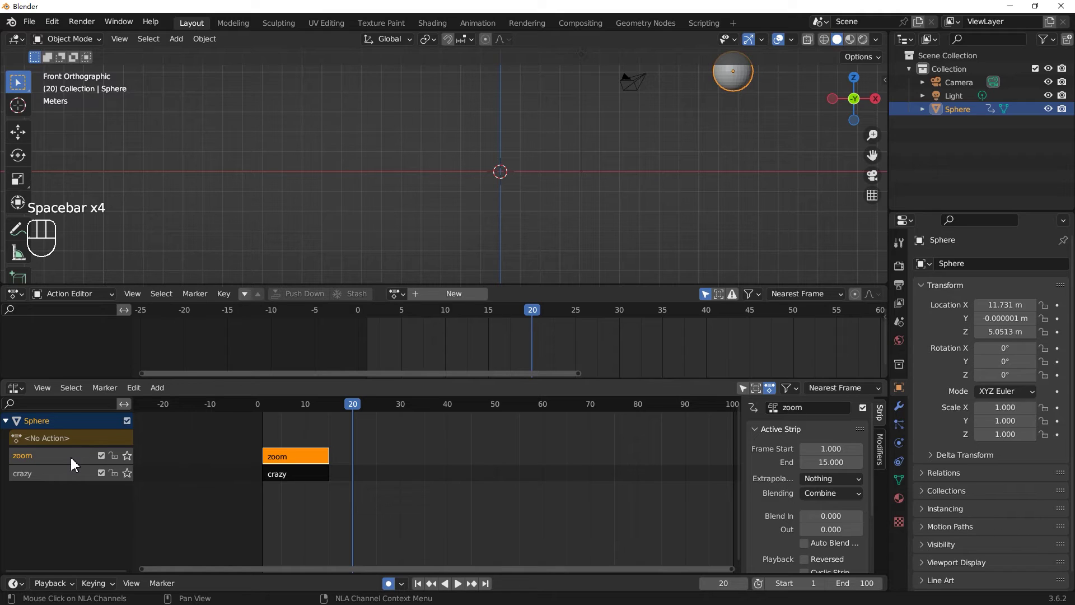
left_click(842, 481)
left_click(847, 505)
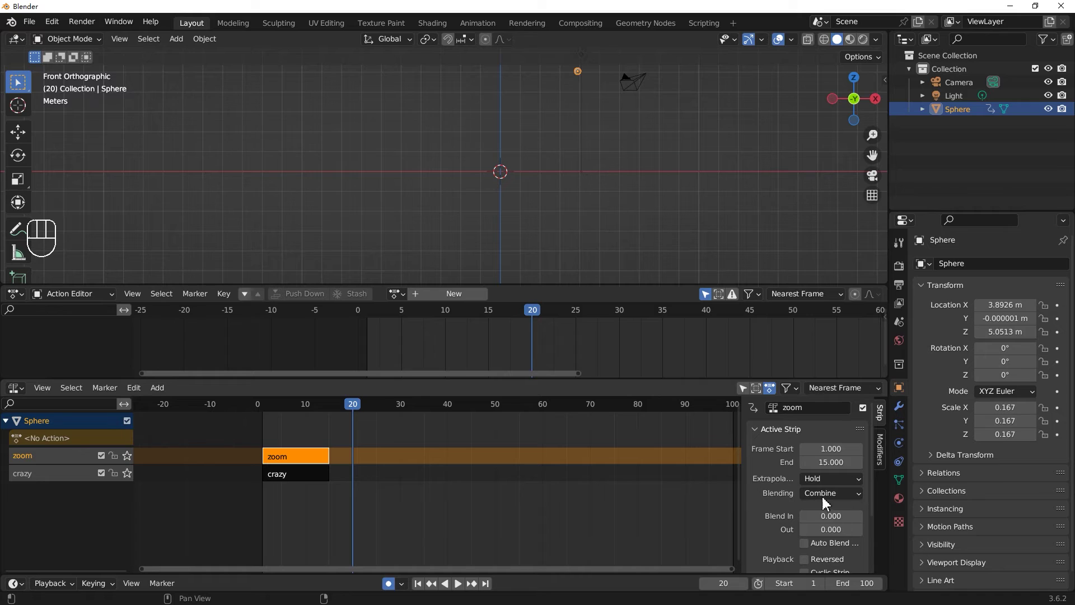
Move the zoom strip to frames 6–20 and preview the result.
left_click_drag(355, 406, 253, 410)
key("space")
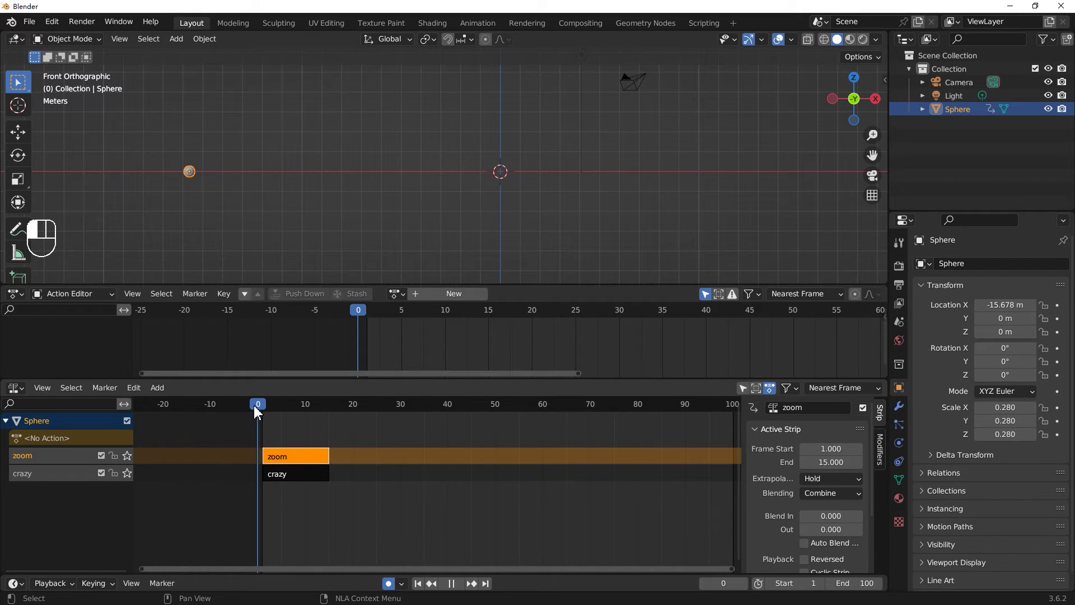
left_click_drag(294, 458, 338, 463)
key("space")
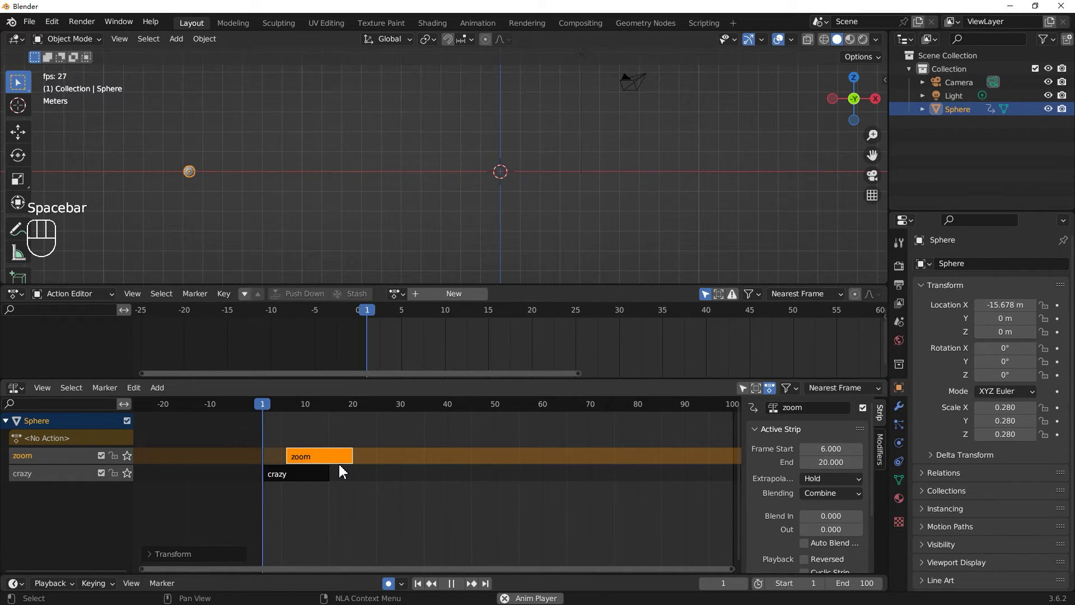
key("space")
left_click_drag(361, 405, 310, 440)
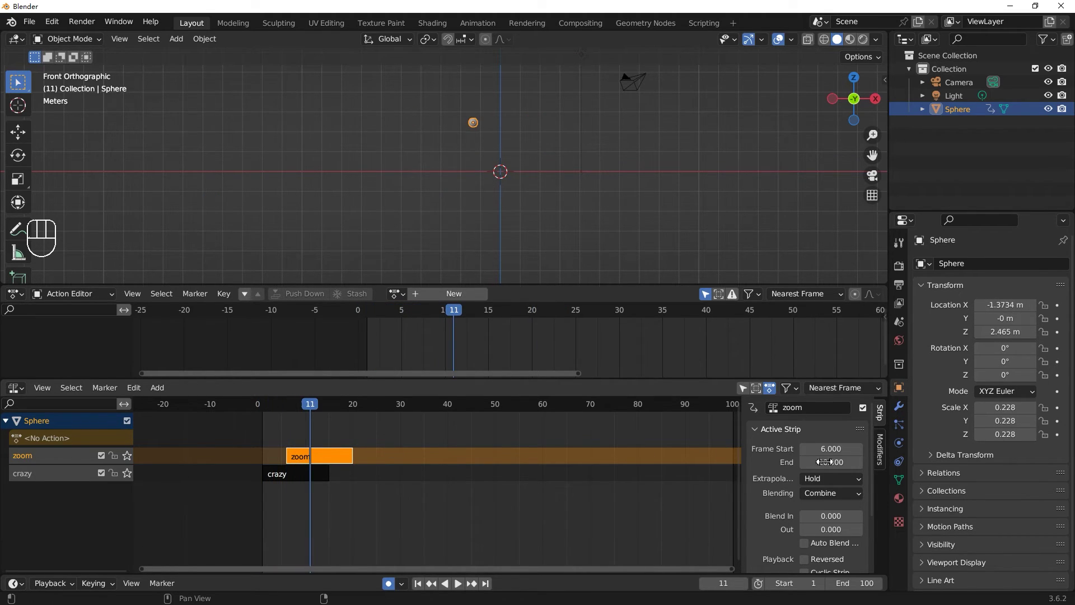
Try the zoom strip's Extrapolation set to Nothing and play the animation.
left_click(832, 478)
left_click(837, 494)
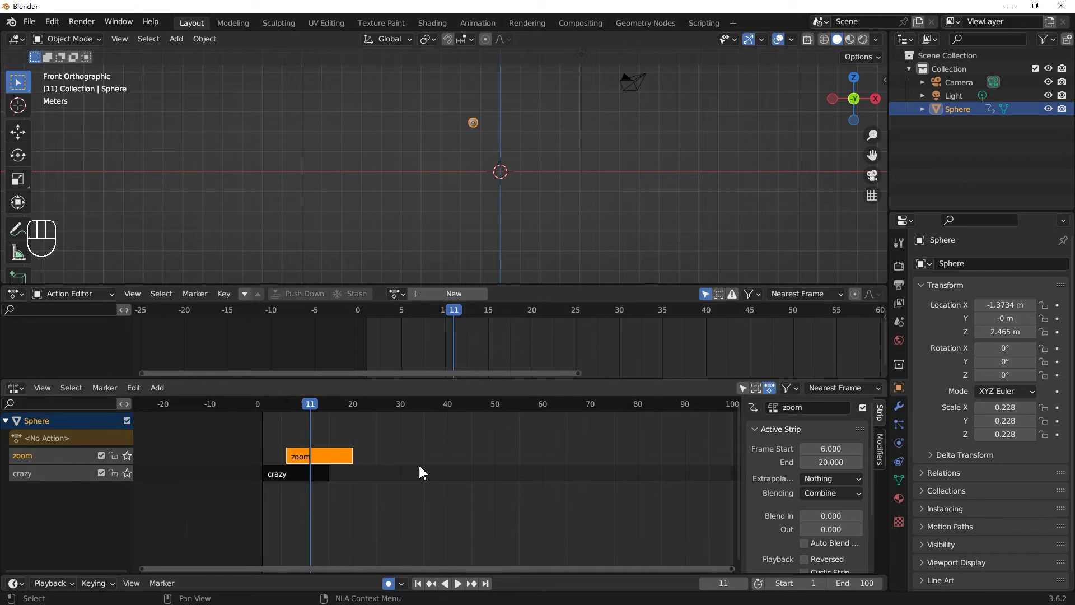
left_click_drag(306, 412, 264, 408)
key("space")
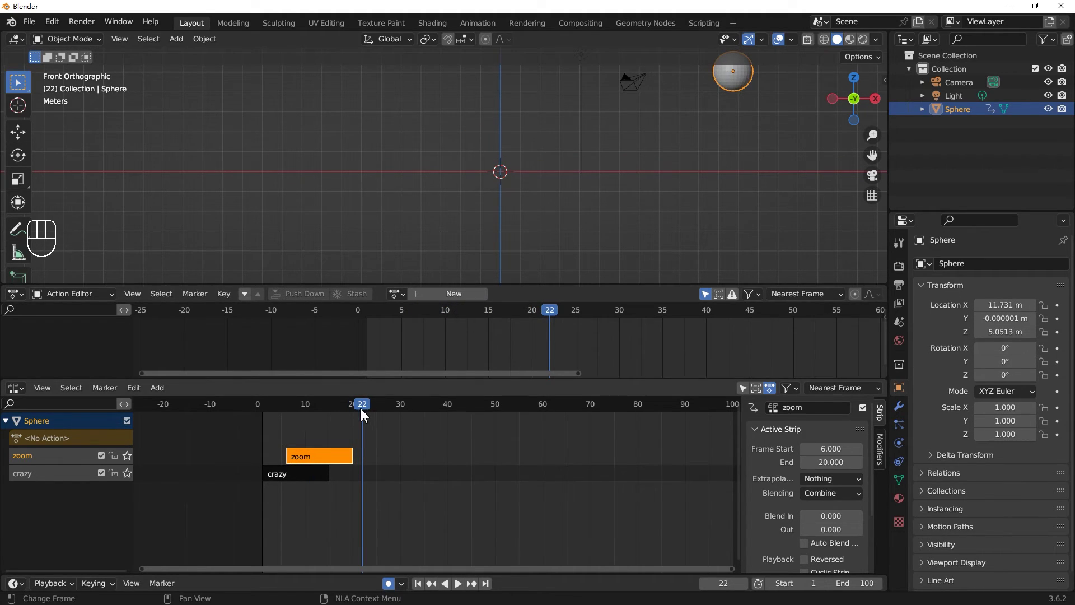
Set the zoom strip's Extrapolation to Hold Forward and scrub to check the hold.
left_click_drag(358, 405, 357, 405)
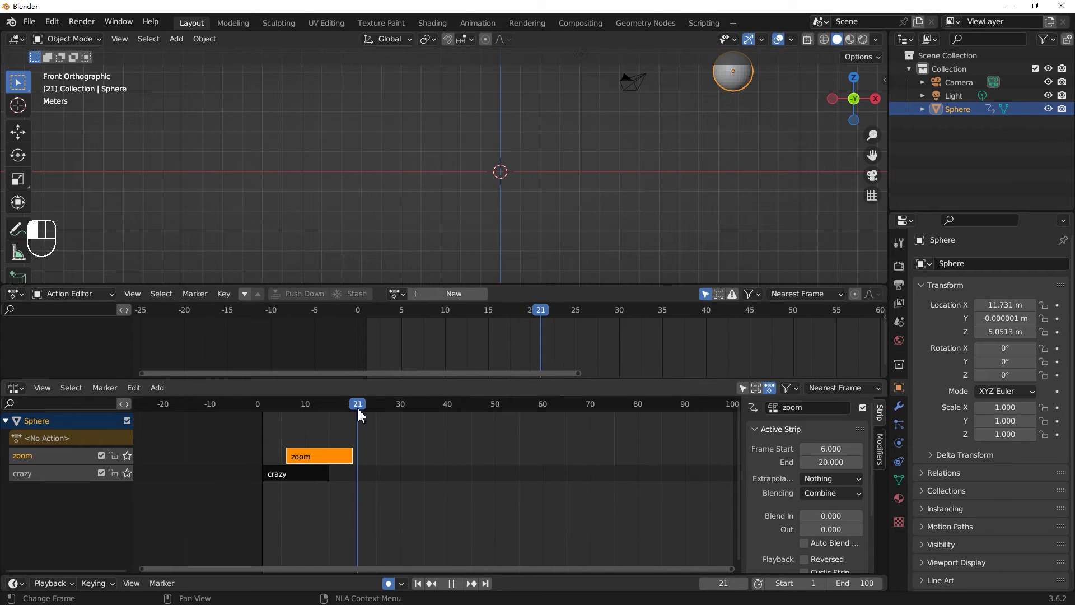
left_click_drag(842, 475, 845, 517)
left_click_drag(357, 407, 264, 433)
key("space")
key("space")
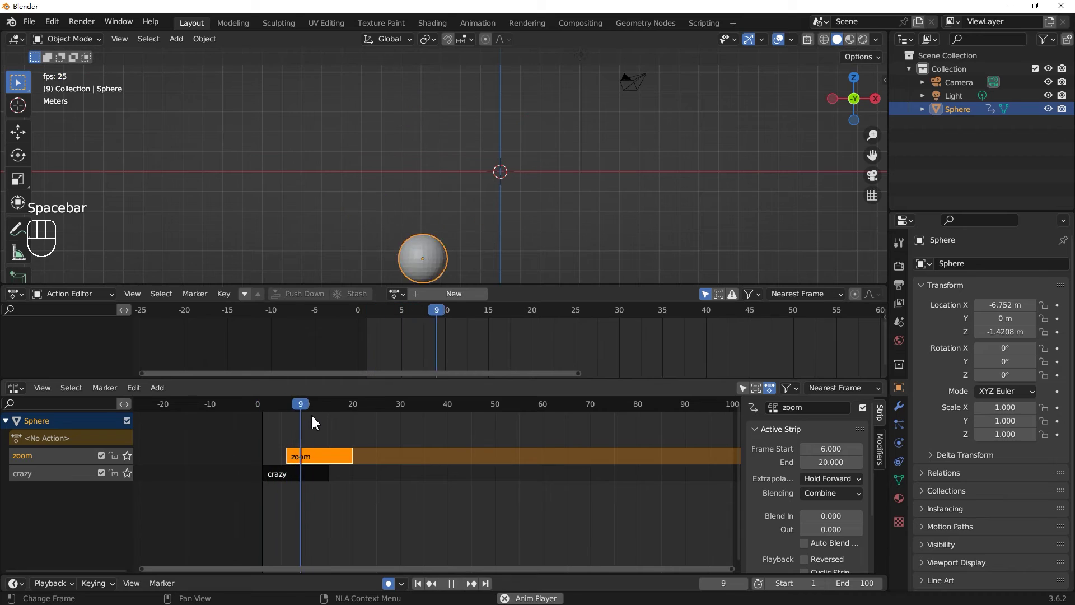
left_click_drag(330, 408, 286, 411)
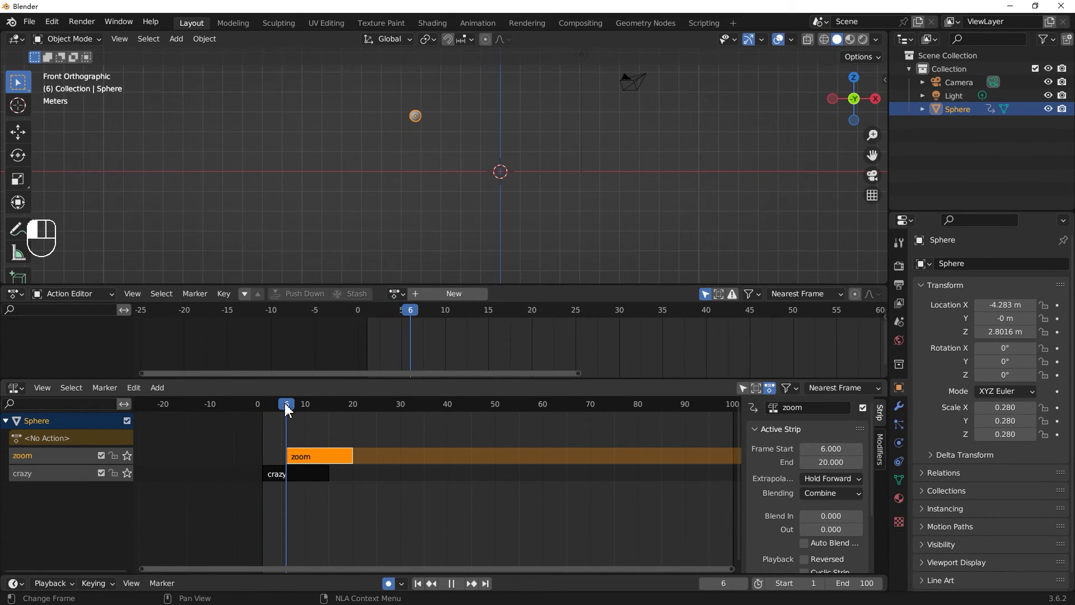
Set the zoom strip's Blend In to 2.6 and Blend Out to 3.8, scrubbing to preview.
mouse_move(830, 515)
left_mouse_down()
mouse_move(868, 515)
mouse_move(851, 515)
left_mouse_up()
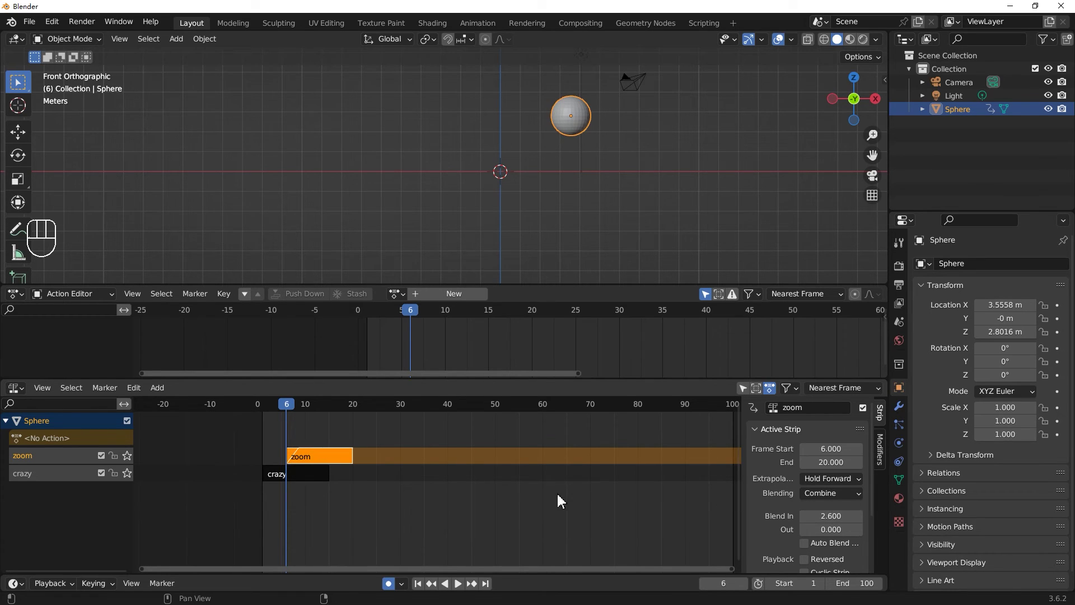
left_click_drag(288, 410, 324, 404)
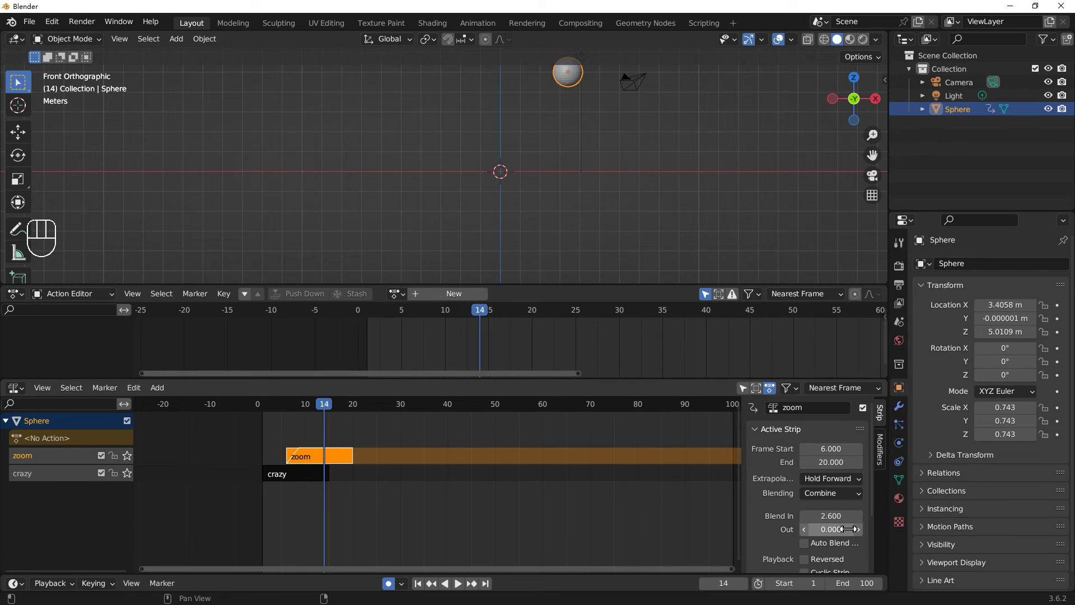
mouse_move(831, 529)
left_mouse_down()
mouse_move(797, 529)
mouse_move(854, 529)
mouse_move(820, 529)
left_mouse_up()
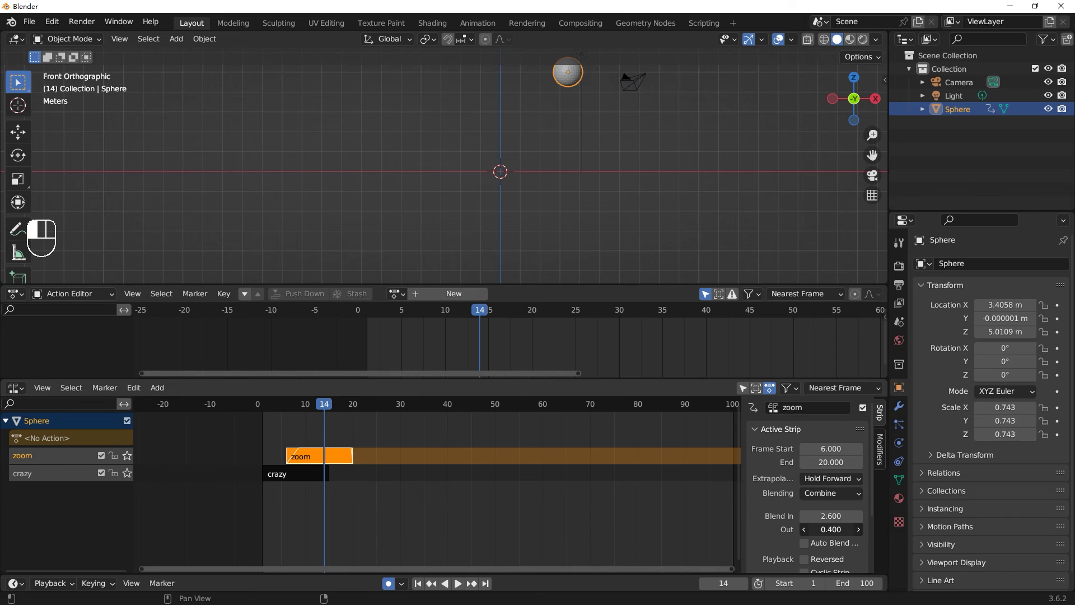
left_click_drag(324, 409, 356, 406)
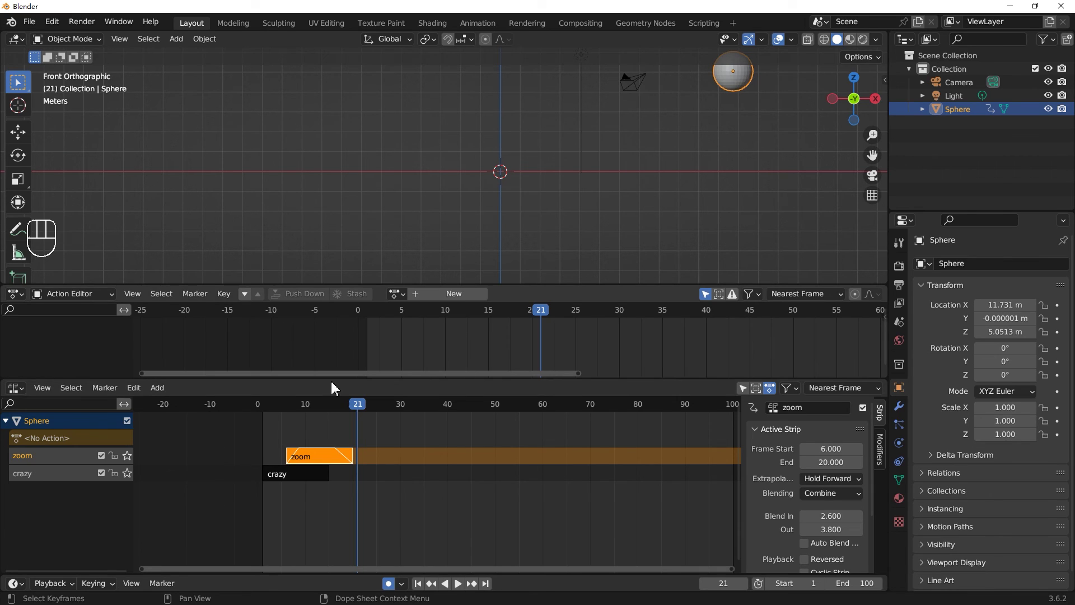
Shrink the NLA editor, enlarge the viewport, and toggle the top editor between Dope Sheet and Action Editor.
left_click_drag(594, 380, 610, 442)
left_click_drag(615, 286, 615, 329)
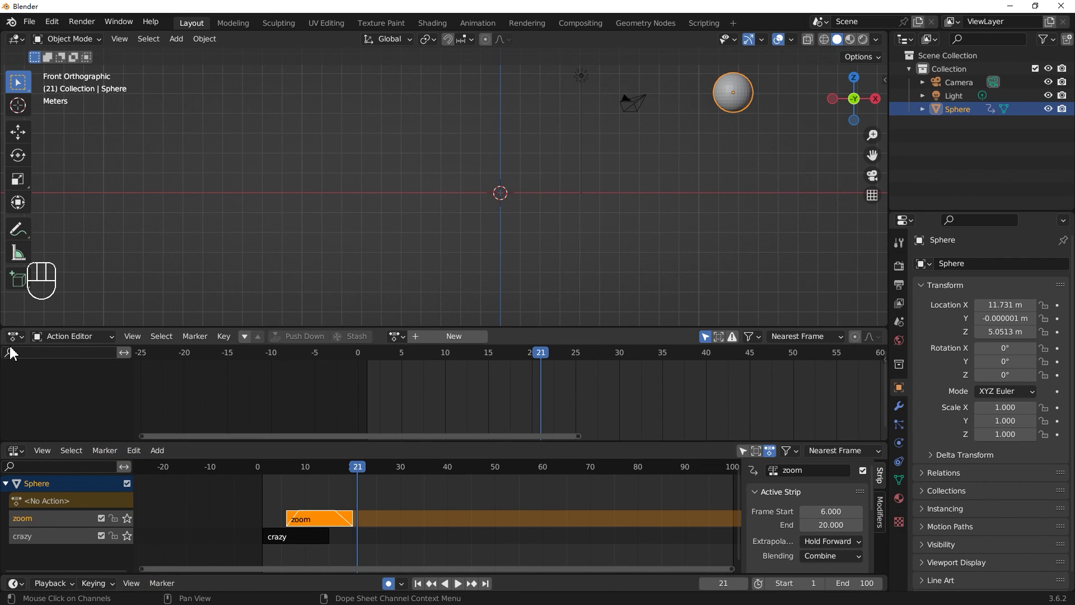
left_click_drag(13, 342, 206, 438)
left_click_drag(479, 492, 709, 429)
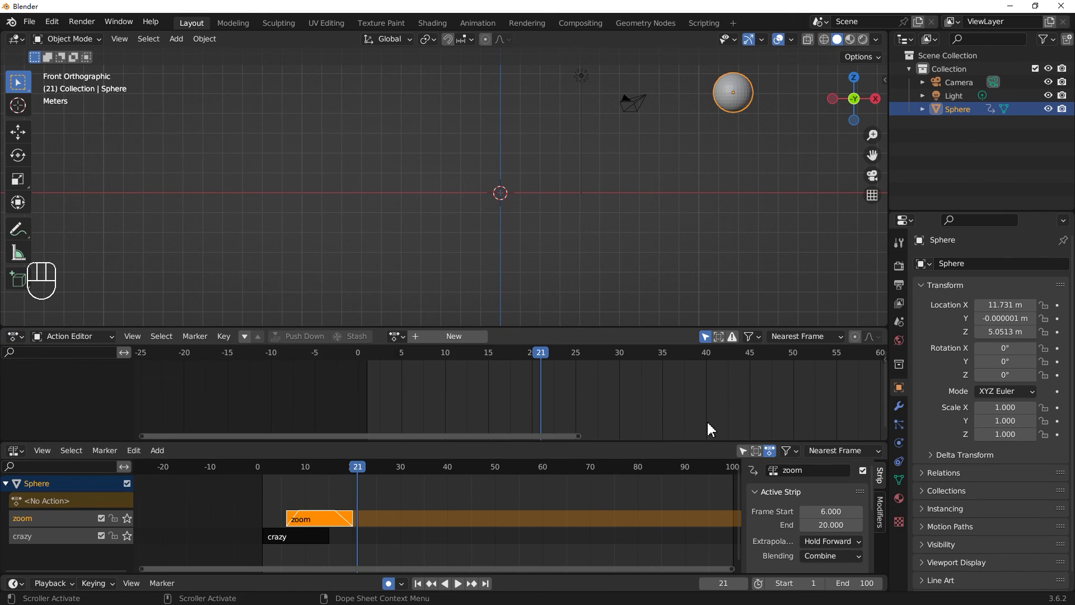
mouse_move(100, 337)
left_mouse_down()
mouse_move(84, 339)
mouse_move(87, 353)
left_mouse_up()
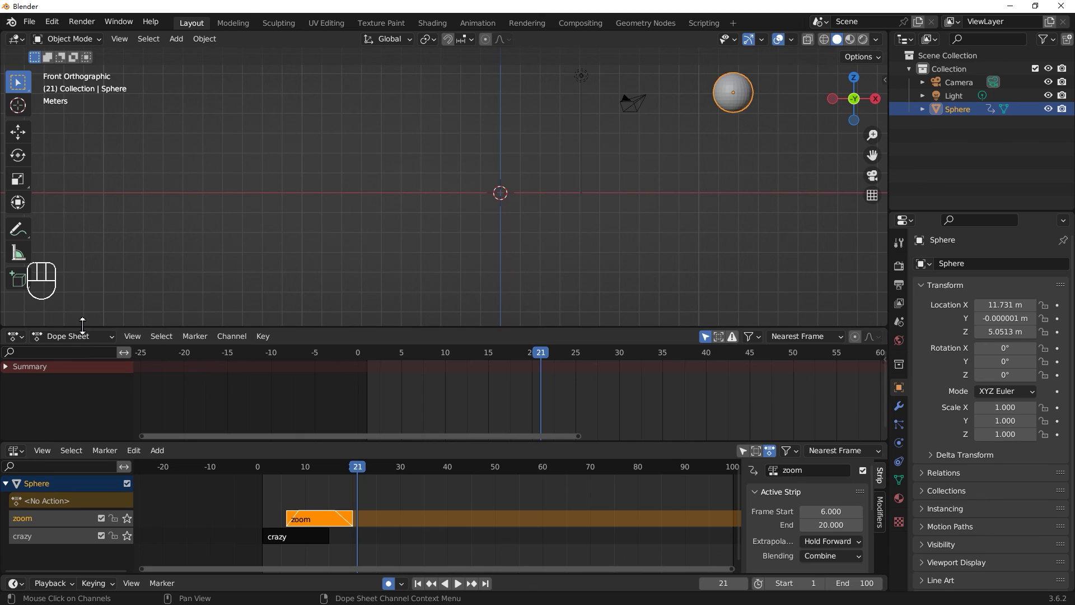
left_click_drag(83, 337, 90, 362)
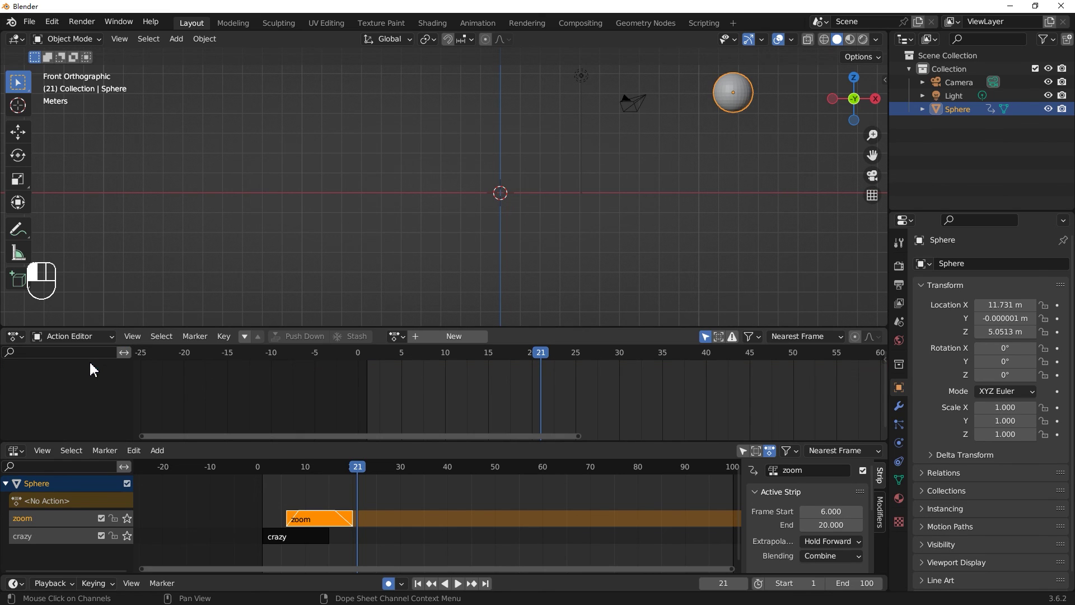